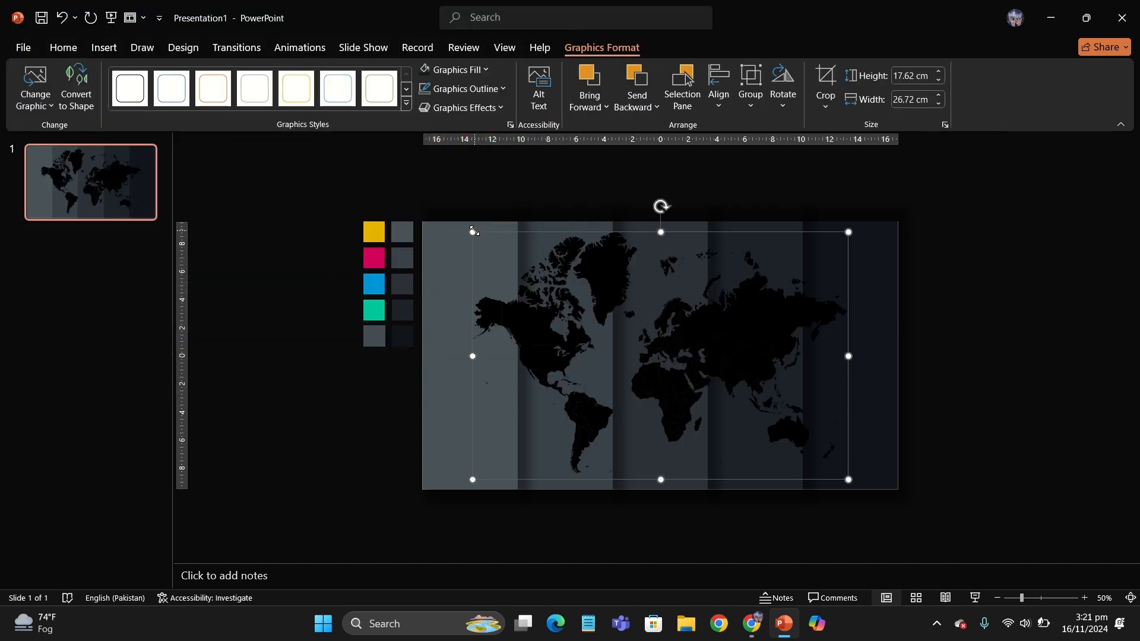
Enlarge the world map graphic to 18.34 cm high by 27.81 cm wide and centre it on the slide
{"action": "left_click_drag", "start_coordinate": [473, 231], "coordinate": [458, 222]}
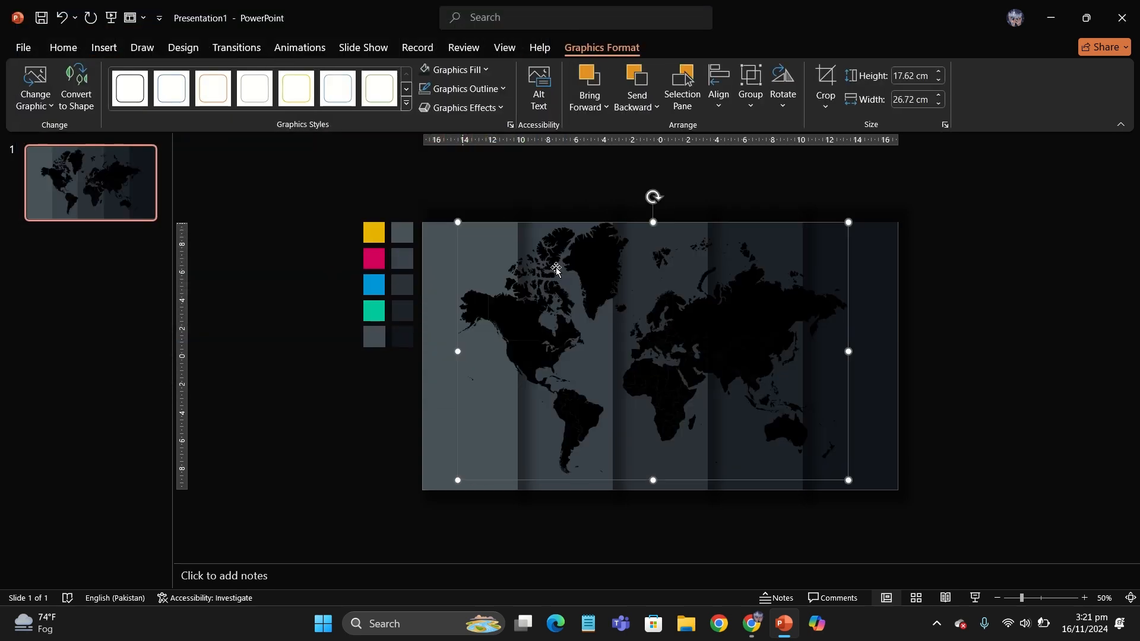
{"action": "left_click", "coordinate": [781, 408]}
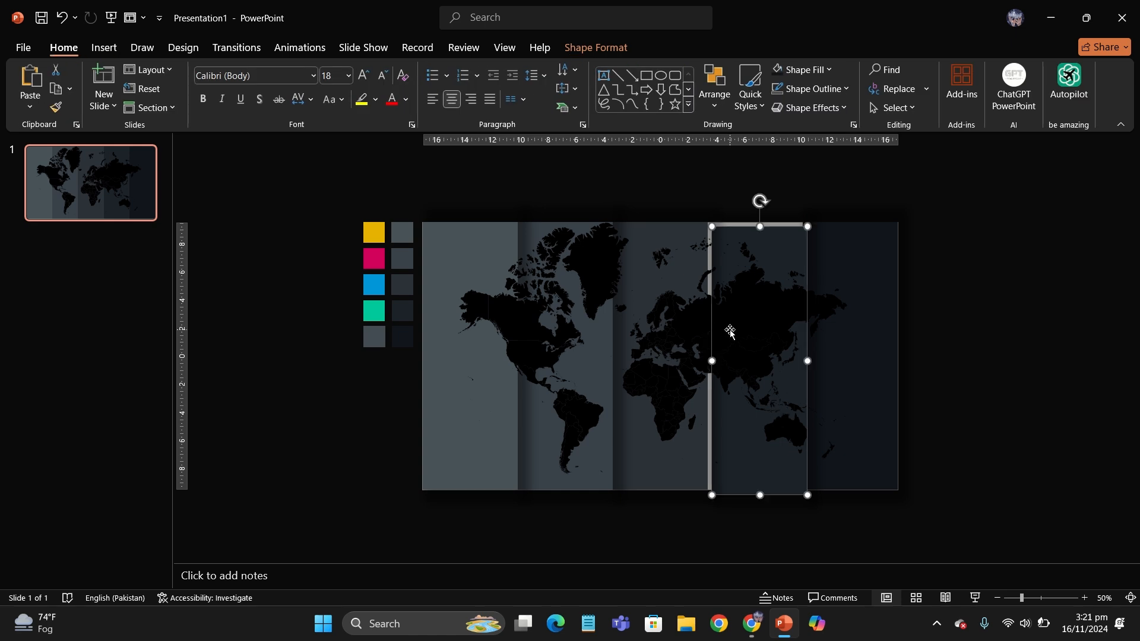
{"action": "left_click_drag", "start_coordinate": [731, 332], "coordinate": [738, 336]}
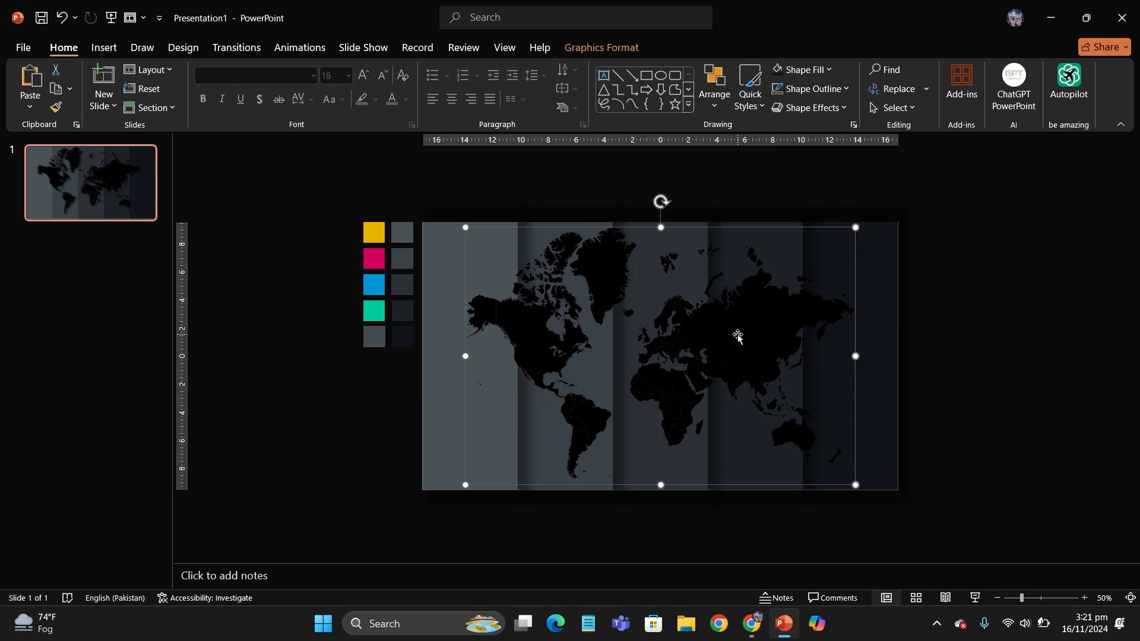
{"action": "scroll", "coordinate": [386, 387], "scroll_direction": "up", "scroll_amount": 1}
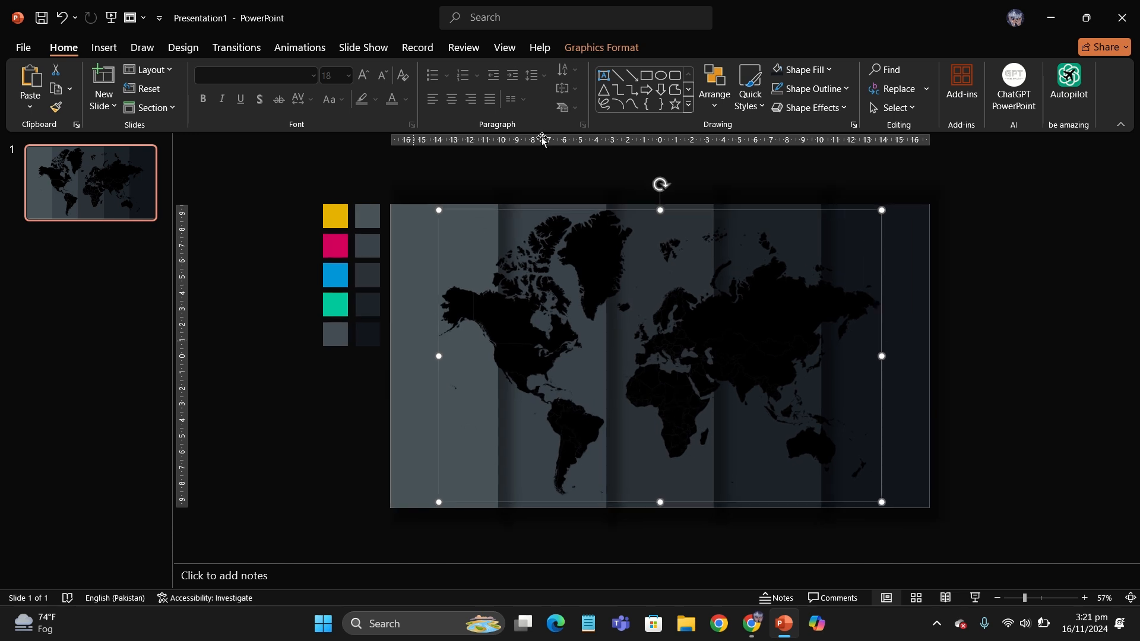
Fill the world map with the light blue-grey custom colour #AEB8BE
{"action": "left_click", "coordinate": [801, 69]}
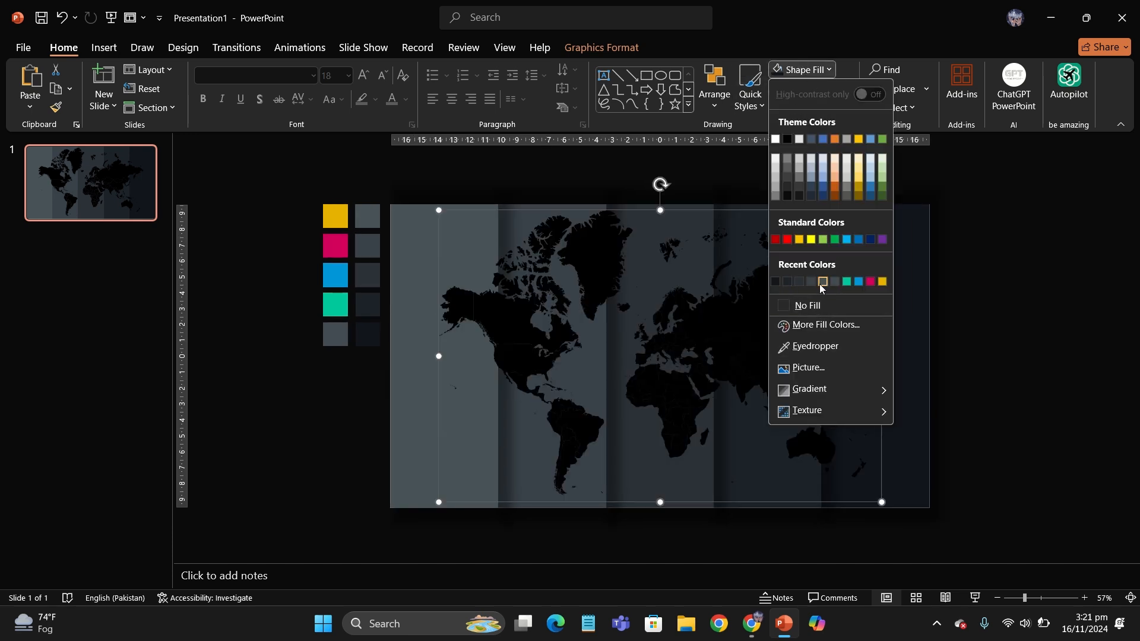
{"action": "left_click", "coordinate": [822, 281]}
{"action": "left_click", "coordinate": [602, 48]}
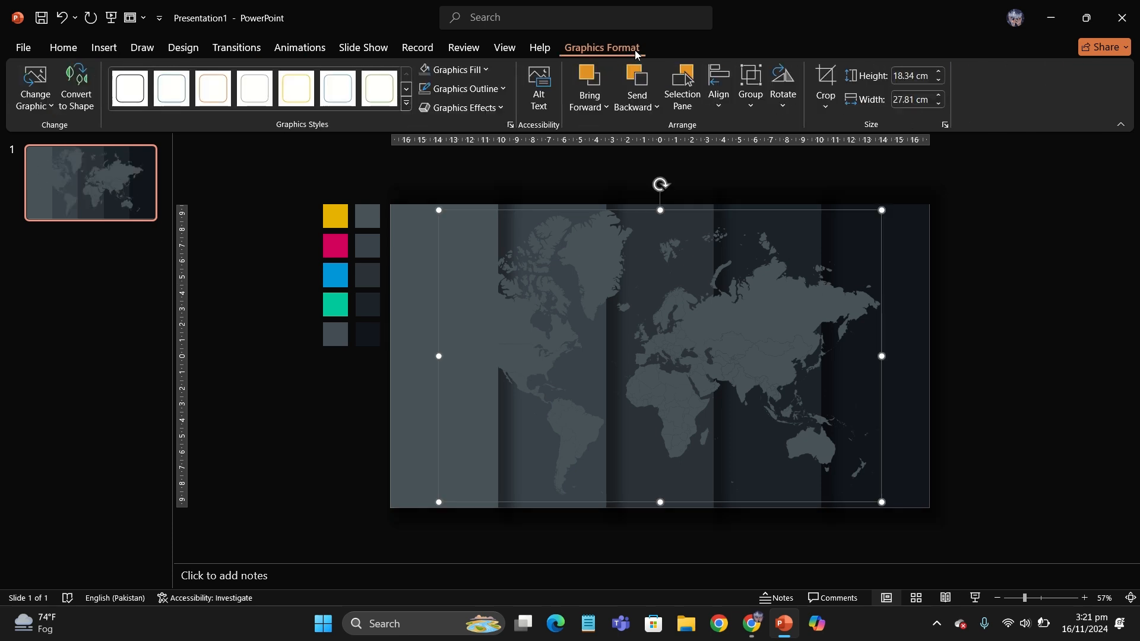
{"action": "left_click", "coordinate": [473, 70]}
{"action": "left_click", "coordinate": [474, 325]}
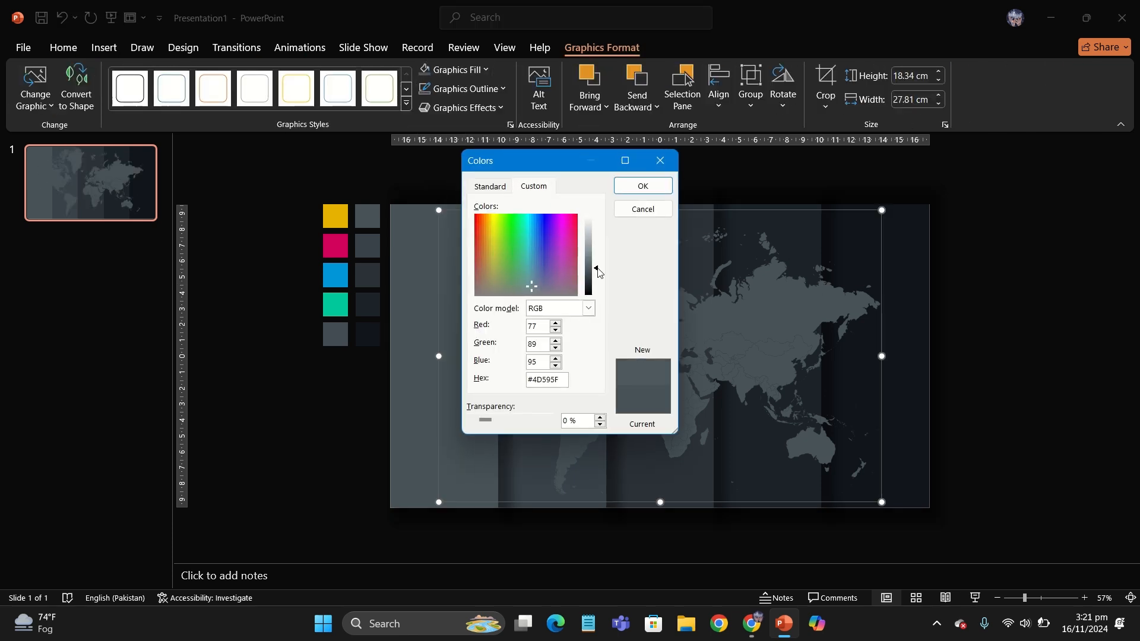
{"action": "left_click_drag", "start_coordinate": [598, 272], "coordinate": [596, 239]}
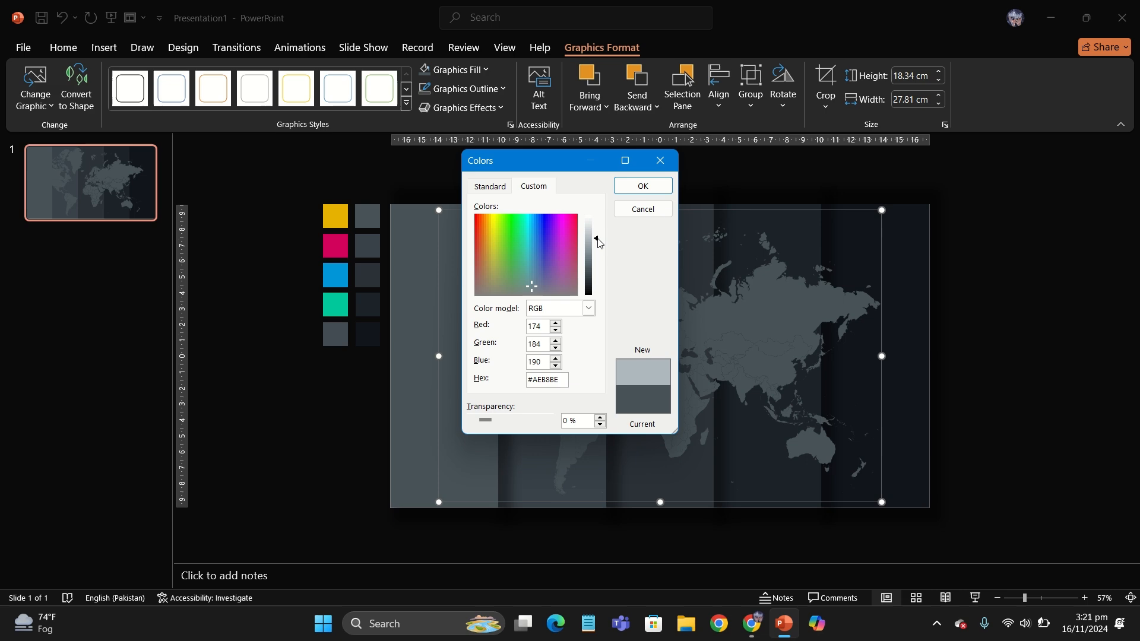
{"action": "left_click", "coordinate": [644, 186]}
Set the world map's solid fill transparency to about 61%
{"action": "scroll", "coordinate": [365, 363], "scroll_direction": "up", "scroll_amount": 1}
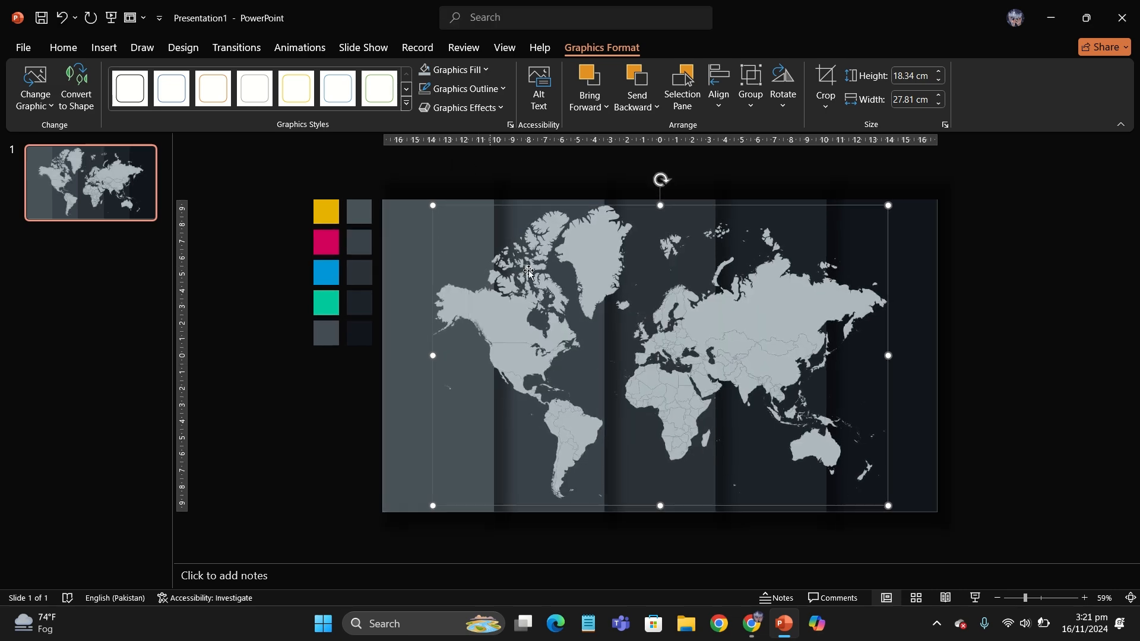
{"action": "right_click", "coordinate": [532, 297]}
{"action": "left_click", "coordinate": [474, 311]}
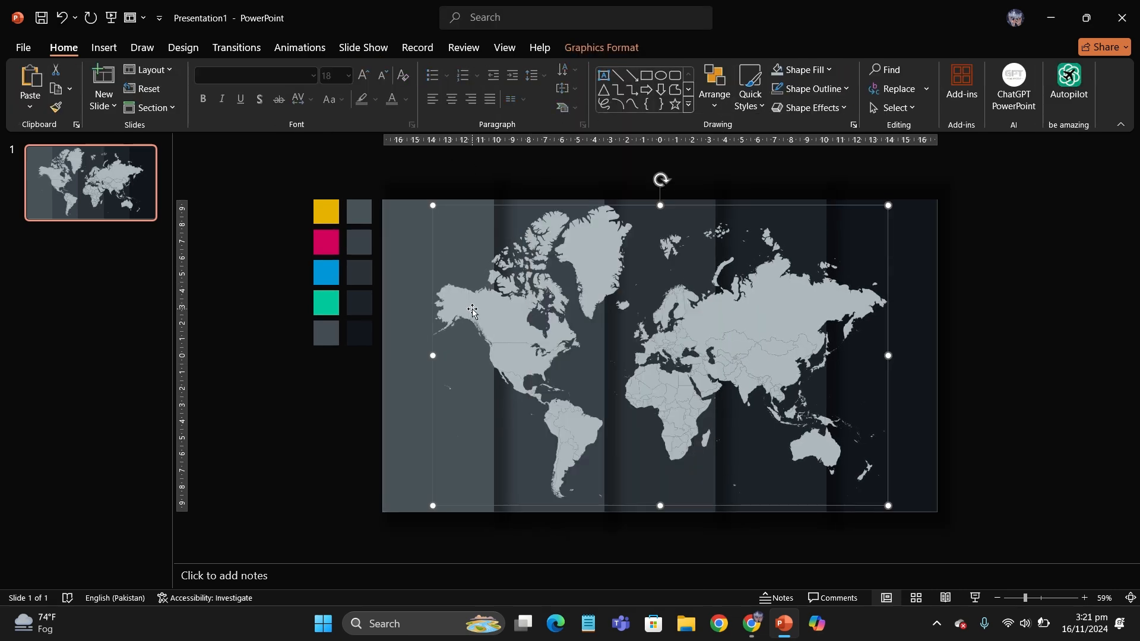
{"action": "right_click", "coordinate": [474, 312]}
{"action": "left_click", "coordinate": [530, 568]}
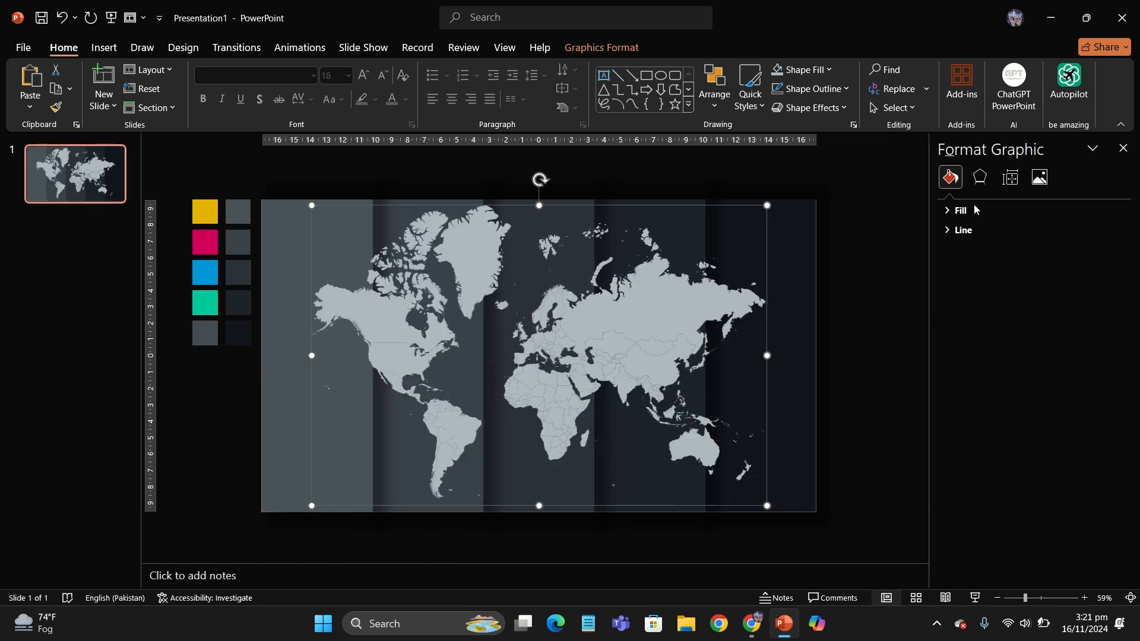
{"action": "left_click", "coordinate": [960, 211]}
{"action": "left_click", "coordinate": [1026, 368]}
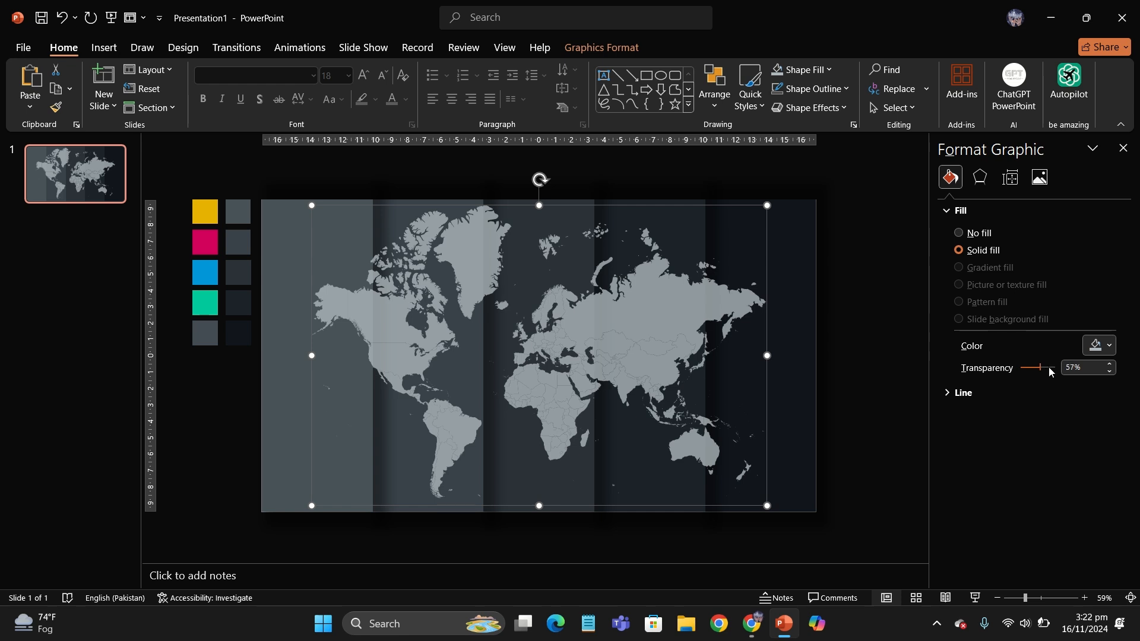
{"action": "left_click", "coordinate": [1050, 368]}
{"action": "left_click_drag", "start_coordinate": [1040, 371], "coordinate": [1037, 368]}
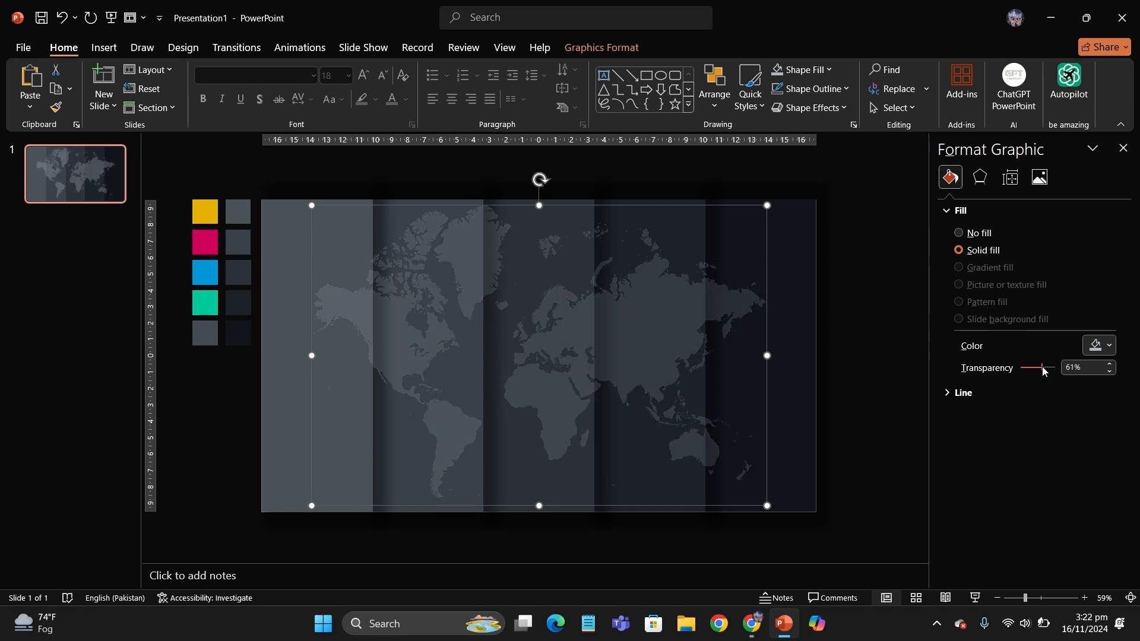
{"action": "left_click", "coordinate": [1123, 148]}
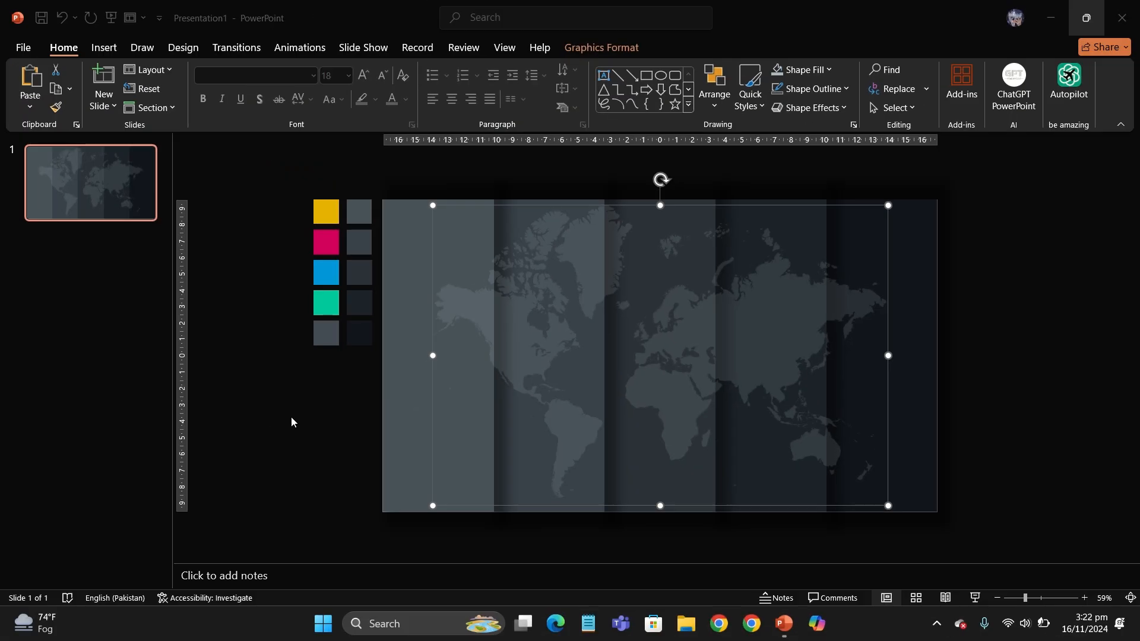
Crop the map from its eastern side so only the part over the first, lightest panel remains, 3.74 cm wide
{"action": "left_click", "coordinate": [607, 52]}
{"action": "left_click", "coordinate": [827, 80]}
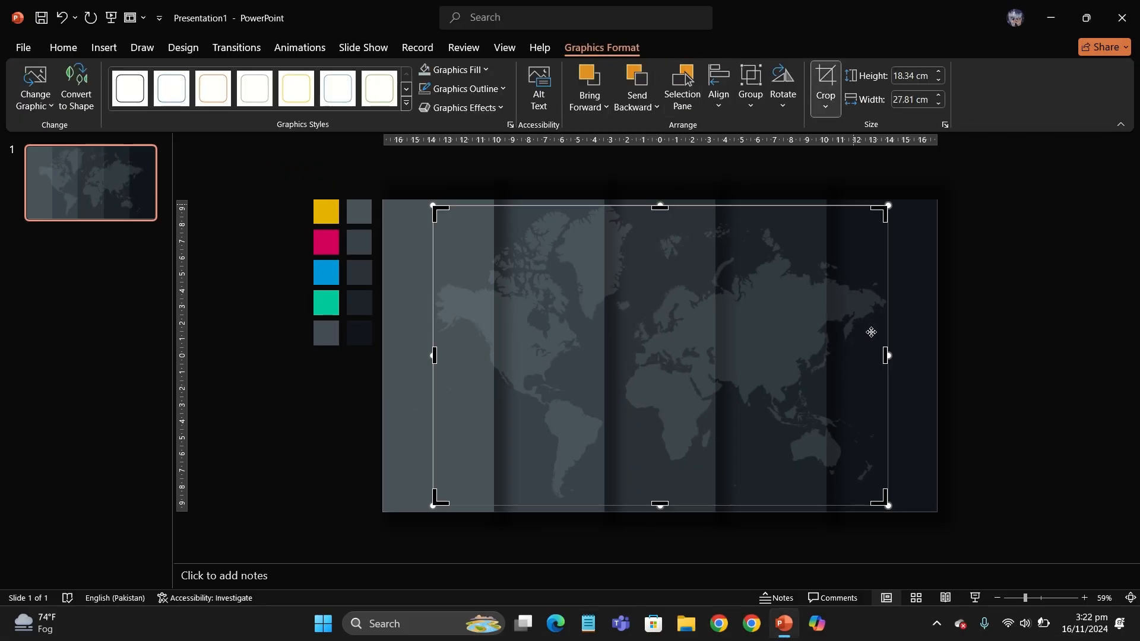
{"action": "left_click_drag", "start_coordinate": [884, 355], "coordinate": [493, 336]}
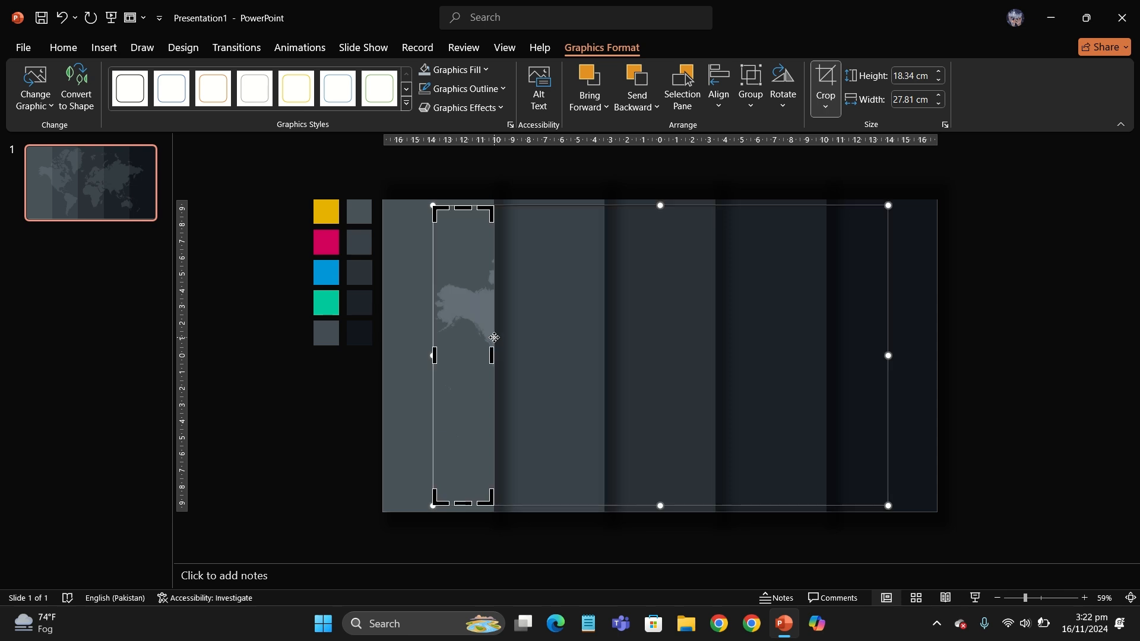
{"action": "key", "text": "Escape"}
Duplicate the cropped map piece and align the copy over the original on the first panel
{"action": "key", "text": "ctrl+d"}
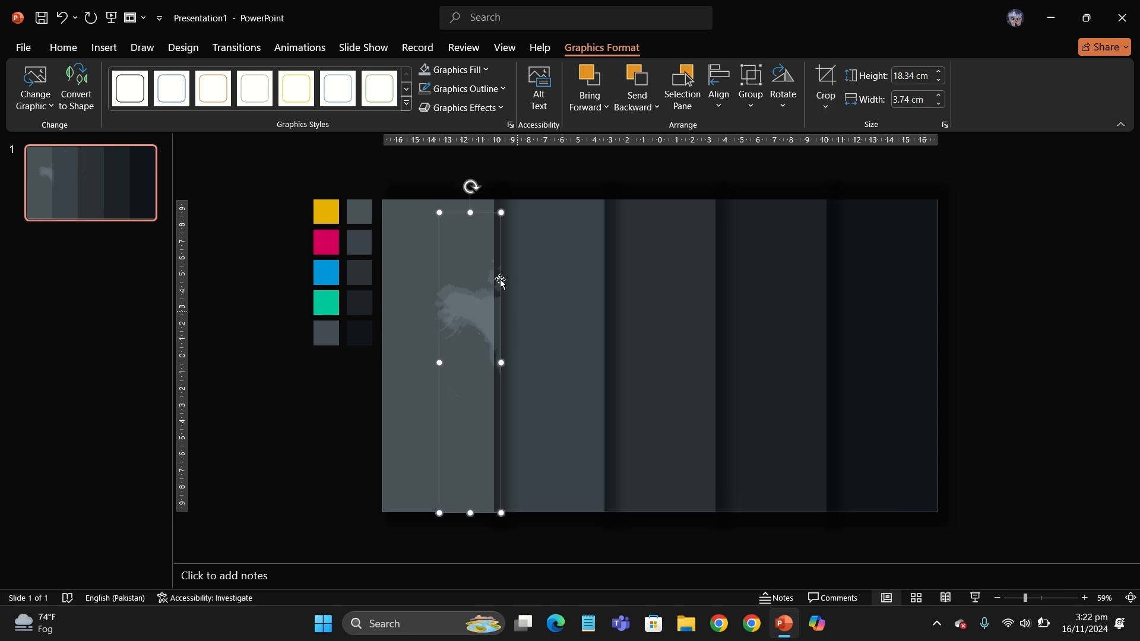
{"action": "left_click", "coordinate": [484, 215]}
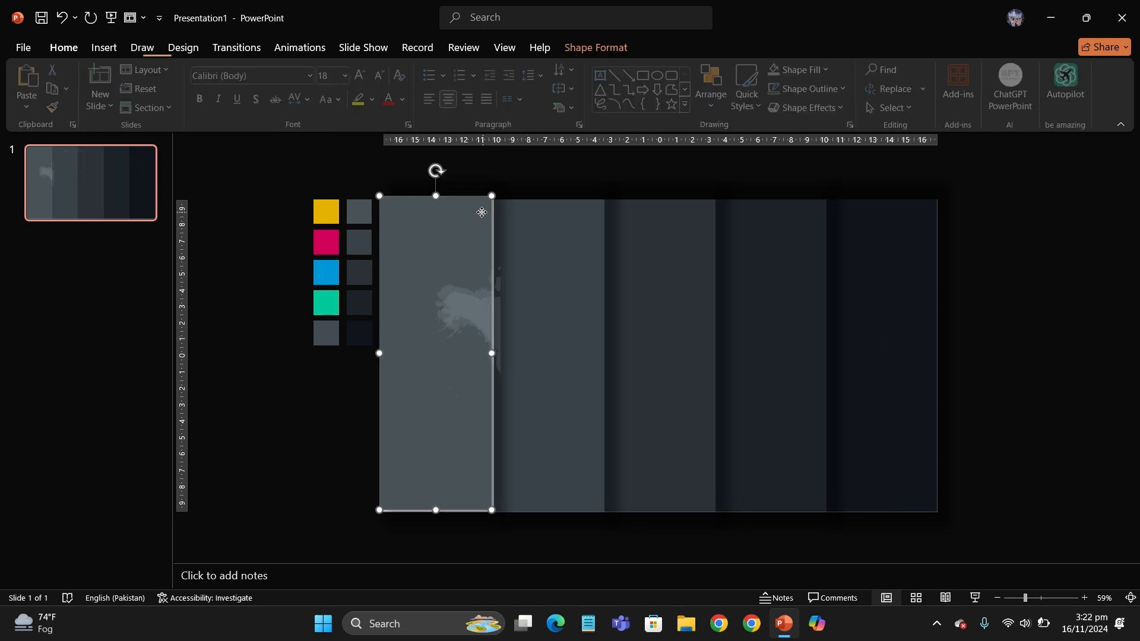
{"action": "left_click", "coordinate": [491, 311]}
{"action": "left_click_drag", "start_coordinate": [491, 217], "coordinate": [486, 209]}
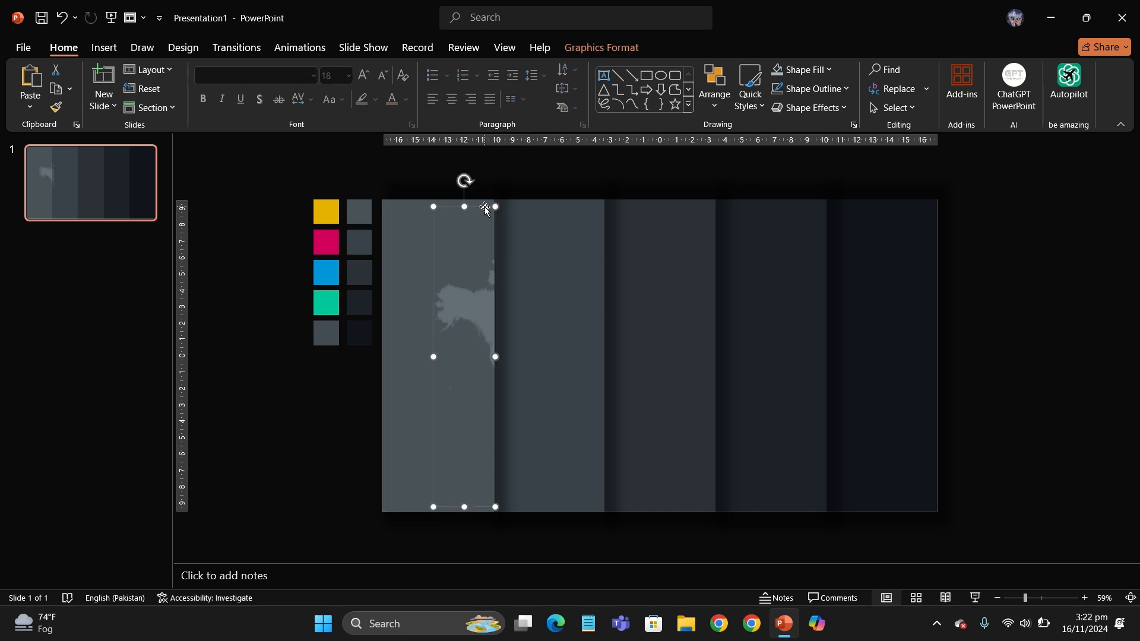
Recrop the map copy to the area over the second panel, about 6.44 cm wide
{"action": "left_click", "coordinate": [600, 50]}
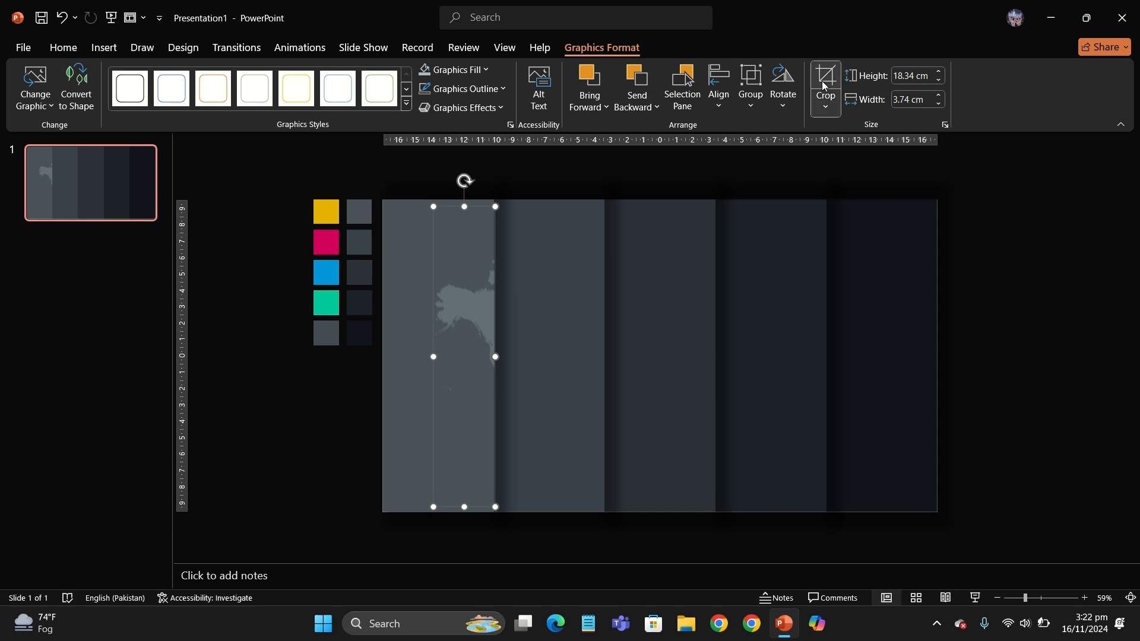
{"action": "left_click", "coordinate": [823, 81]}
{"action": "left_click_drag", "start_coordinate": [492, 356], "coordinate": [604, 357]}
{"action": "left_click_drag", "start_coordinate": [436, 357], "coordinate": [498, 360]}
{"action": "key", "text": "Escape"}
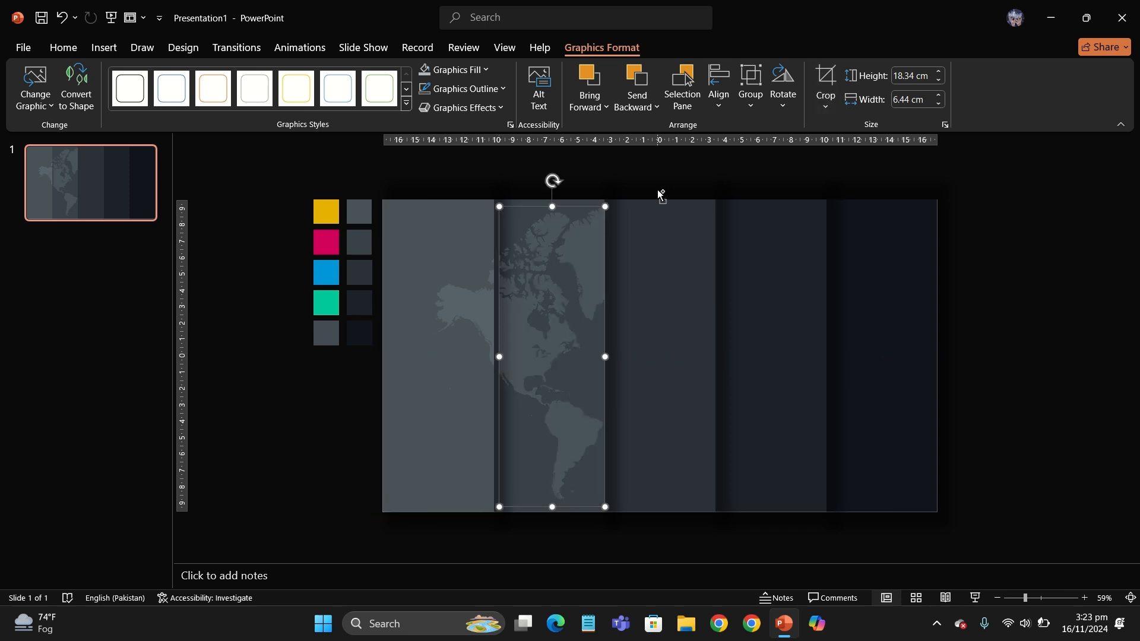
Duplicate the second panel's map piece, align the copy over it and recrop it to the third panel, about 6.1 cm wide
{"action": "key", "text": "ctrl+d"}
{"action": "left_click_drag", "start_coordinate": [592, 213], "coordinate": [587, 209]}
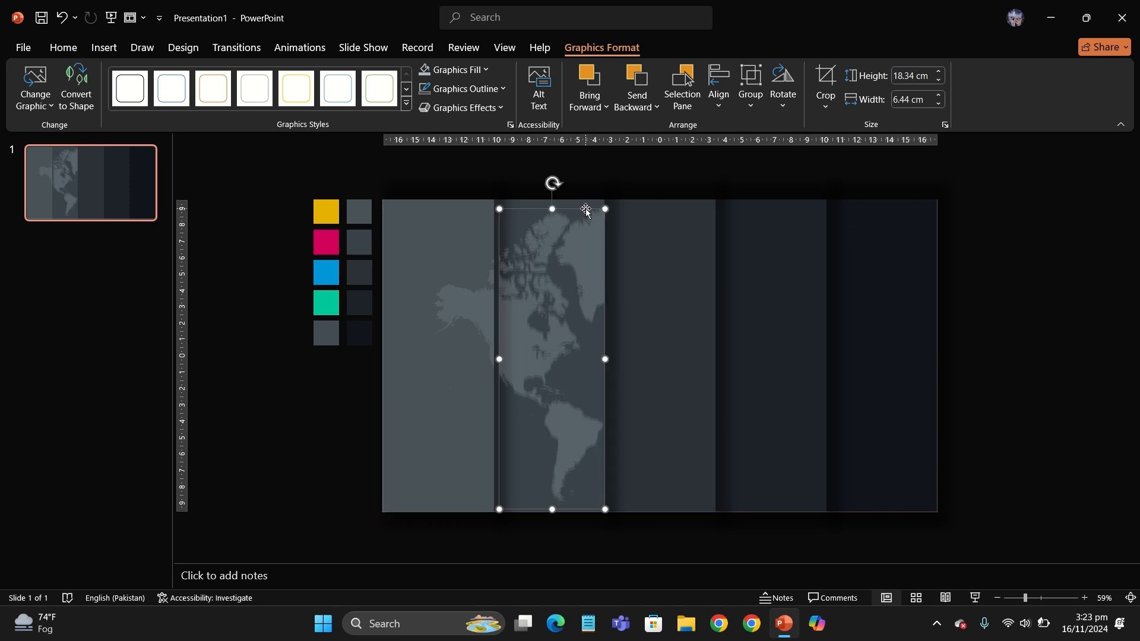
{"action": "left_click", "coordinate": [825, 89]}
{"action": "left_click_drag", "start_coordinate": [603, 359], "coordinate": [703, 358]}
{"action": "left_click_drag", "start_coordinate": [532, 356], "coordinate": [611, 351]}
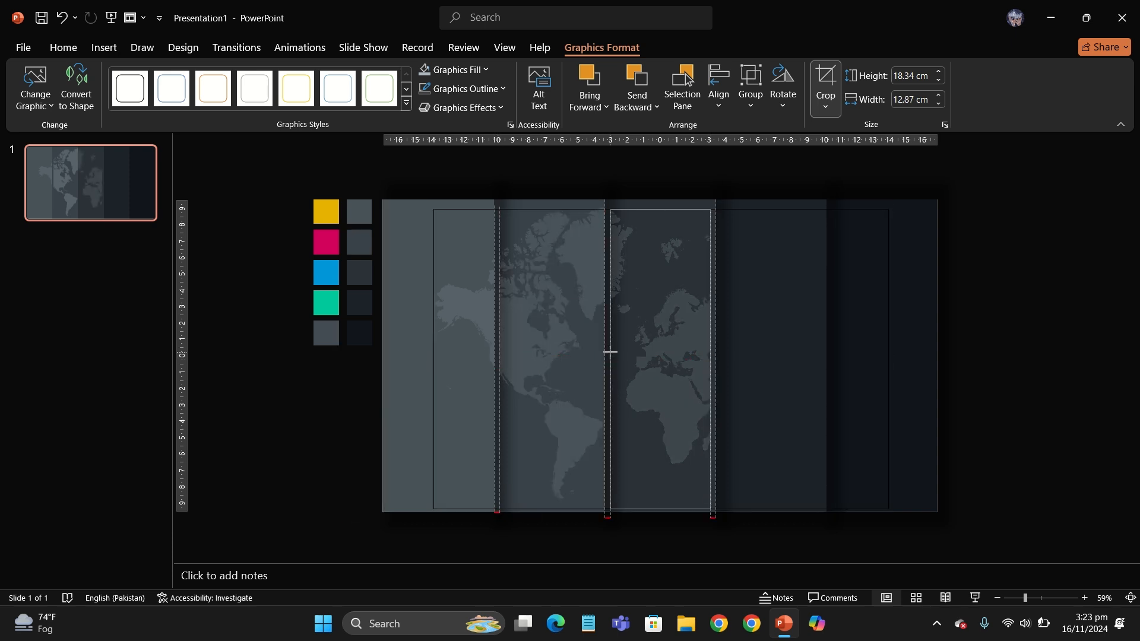
{"action": "key", "text": "Escape"}
Duplicate the third panel's map piece, align the copy over it and recrop it to the fourth panel, about 6.1 cm wide
{"action": "key", "text": "ctrl+d"}
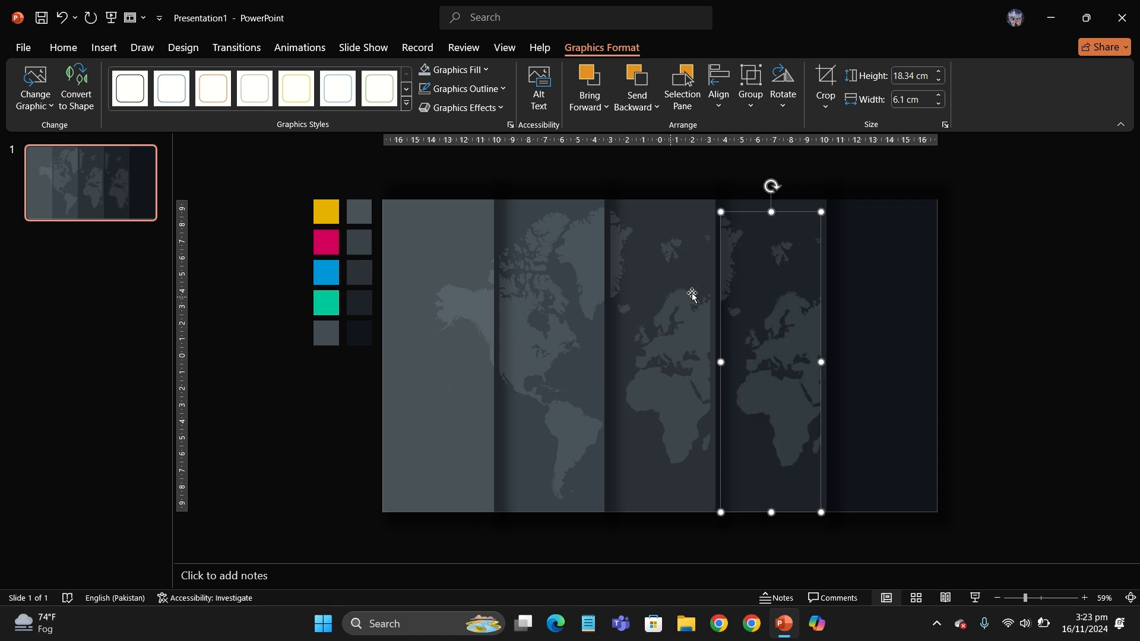
{"action": "left_click_drag", "start_coordinate": [790, 215], "coordinate": [680, 211]}
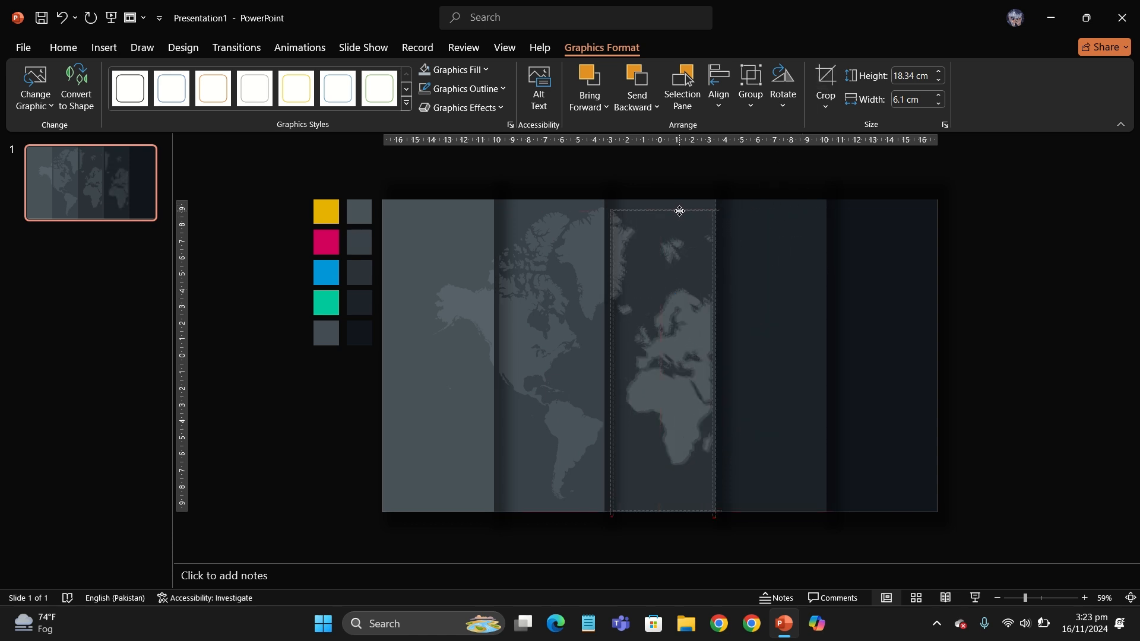
{"action": "left_click", "coordinate": [825, 80]}
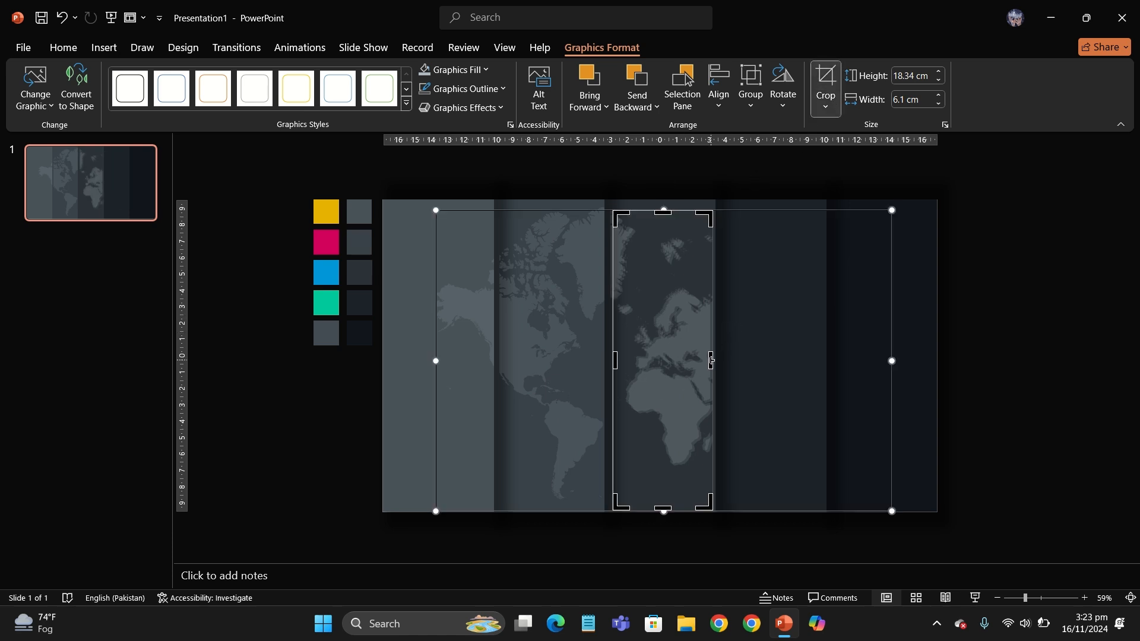
{"action": "left_click_drag", "start_coordinate": [760, 356], "coordinate": [822, 350]}
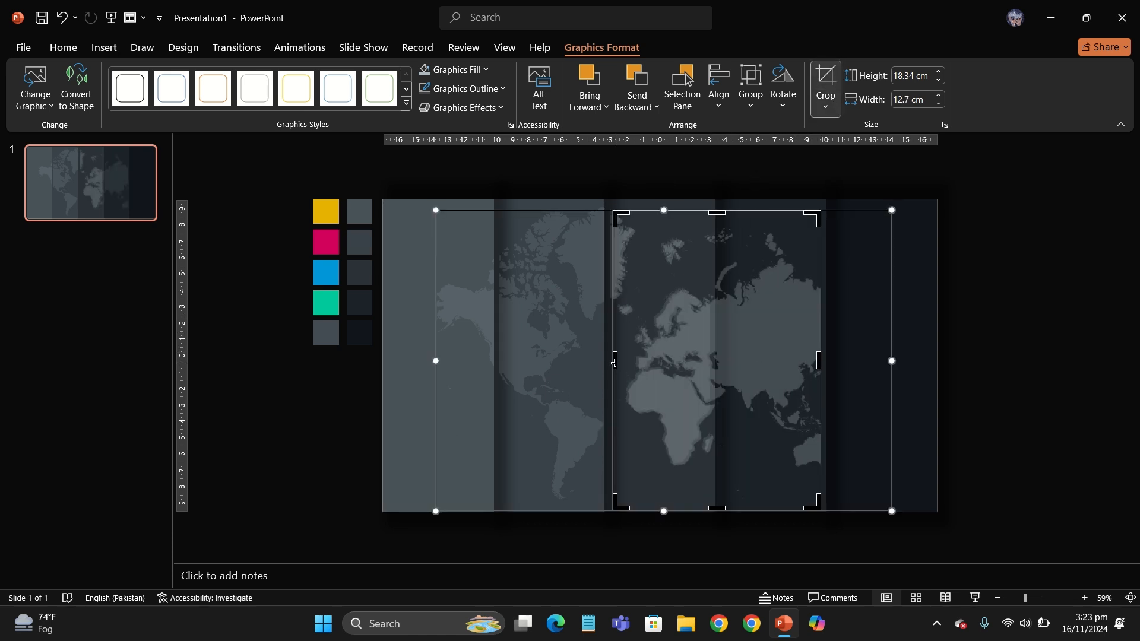
{"action": "left_click_drag", "start_coordinate": [618, 361], "coordinate": [722, 356]}
{"action": "key", "text": "Escape"}
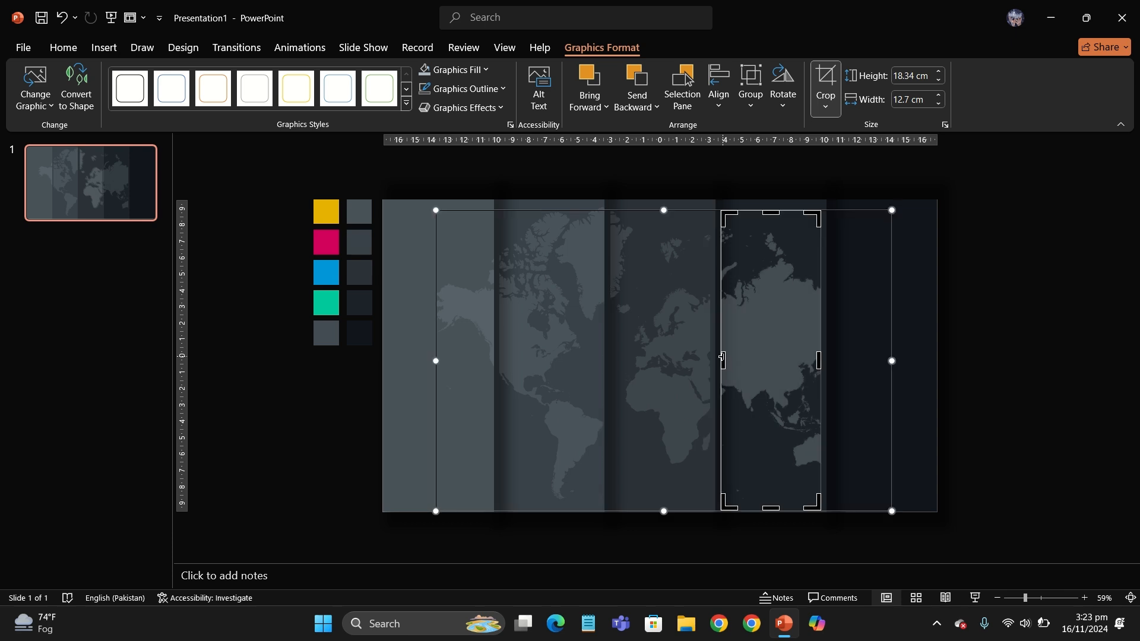
Duplicate the fourth panel's map piece, align the copy over it and recrop it to the fifth, darkest panel
{"action": "mouse_move", "coordinate": [772, 331]}
{"action": "left_mouse_down"}
{"action": "mouse_move", "coordinate": [868, 324]}
{"action": "mouse_move", "coordinate": [761, 320]}
{"action": "left_mouse_up"}
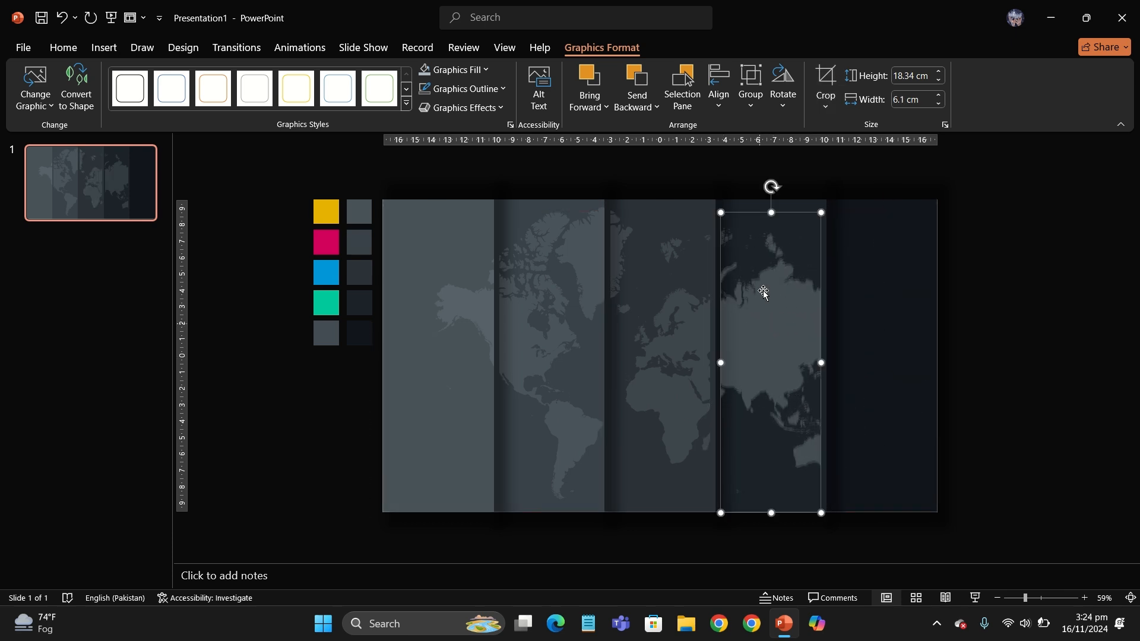
{"action": "left_click", "coordinate": [826, 83]}
{"action": "left_click_drag", "start_coordinate": [820, 362], "coordinate": [893, 350]}
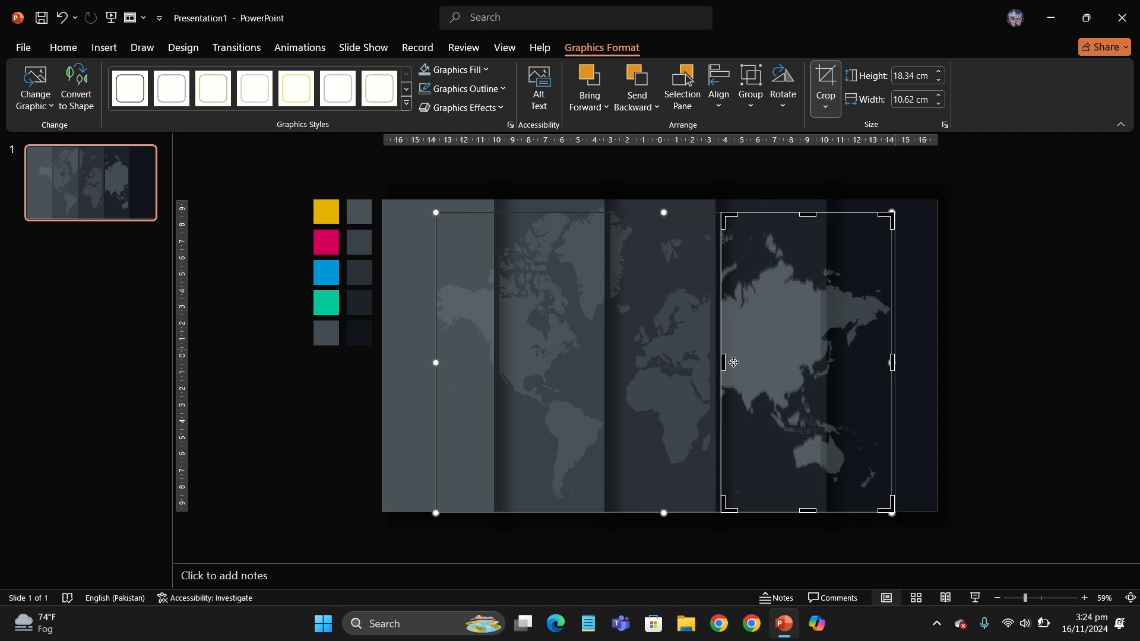
{"action": "left_click_drag", "start_coordinate": [722, 359], "coordinate": [832, 349]}
{"action": "key", "text": "Escape"}
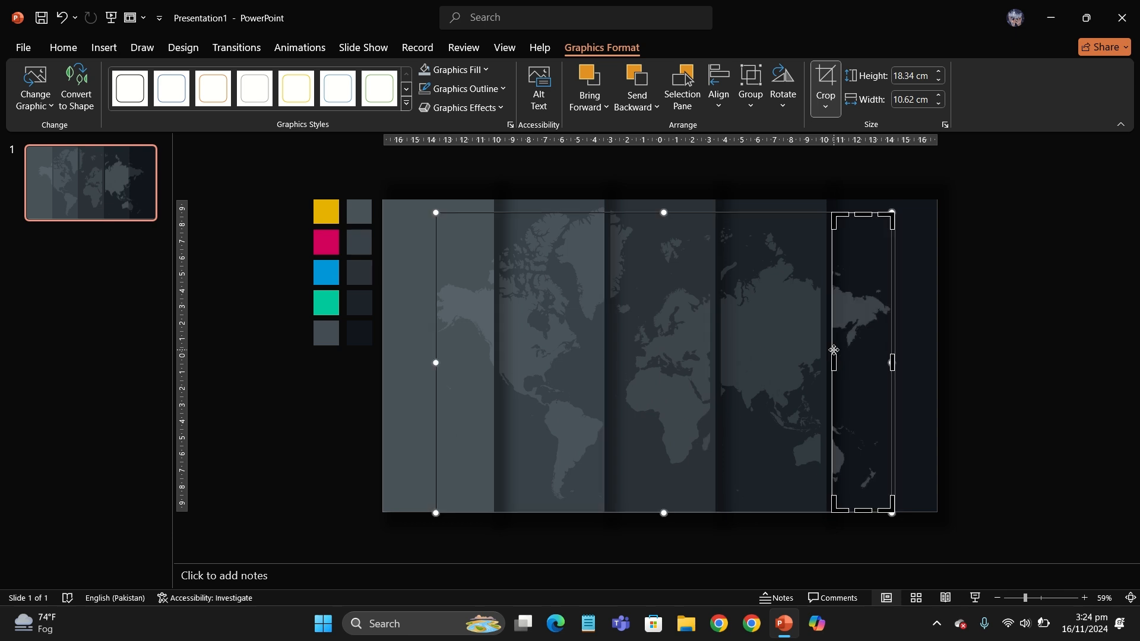
{"action": "left_click", "coordinate": [1017, 330]}
Crop the first panel's map piece slightly on its eastern edge to leave a small gap before the panel boundary
{"action": "scroll", "coordinate": [1017, 331], "scroll_direction": "up", "scroll_amount": 1}
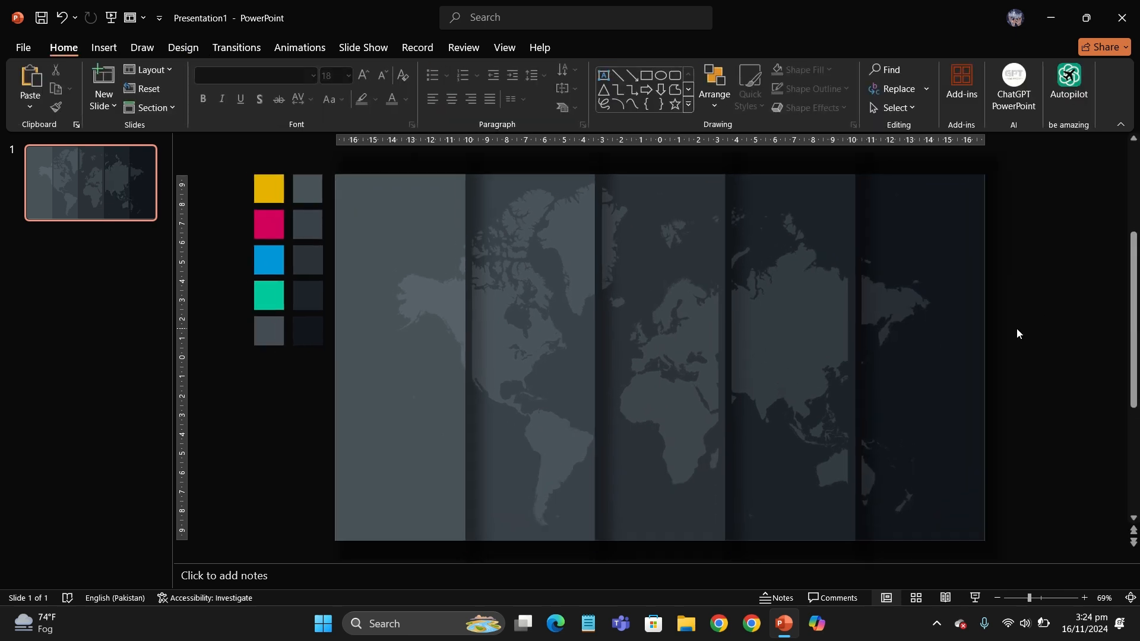
{"action": "left_click", "coordinate": [451, 303]}
{"action": "left_click", "coordinate": [826, 80]}
{"action": "left_click_drag", "start_coordinate": [465, 350], "coordinate": [459, 351]}
{"action": "left_click", "coordinate": [286, 397]}
Draw a tall, narrow rectangle in the lower part of the first panel, with its base on the slide's bottom edge
{"action": "scroll", "coordinate": [286, 397], "scroll_direction": "down", "scroll_amount": 2}
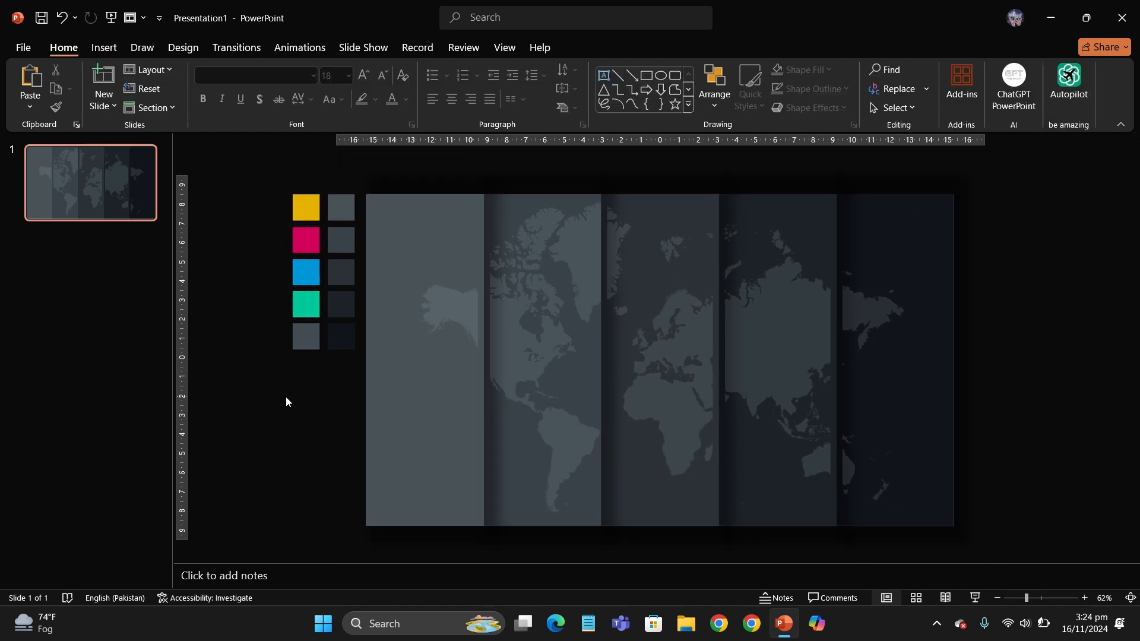
{"action": "left_click", "coordinate": [104, 48]}
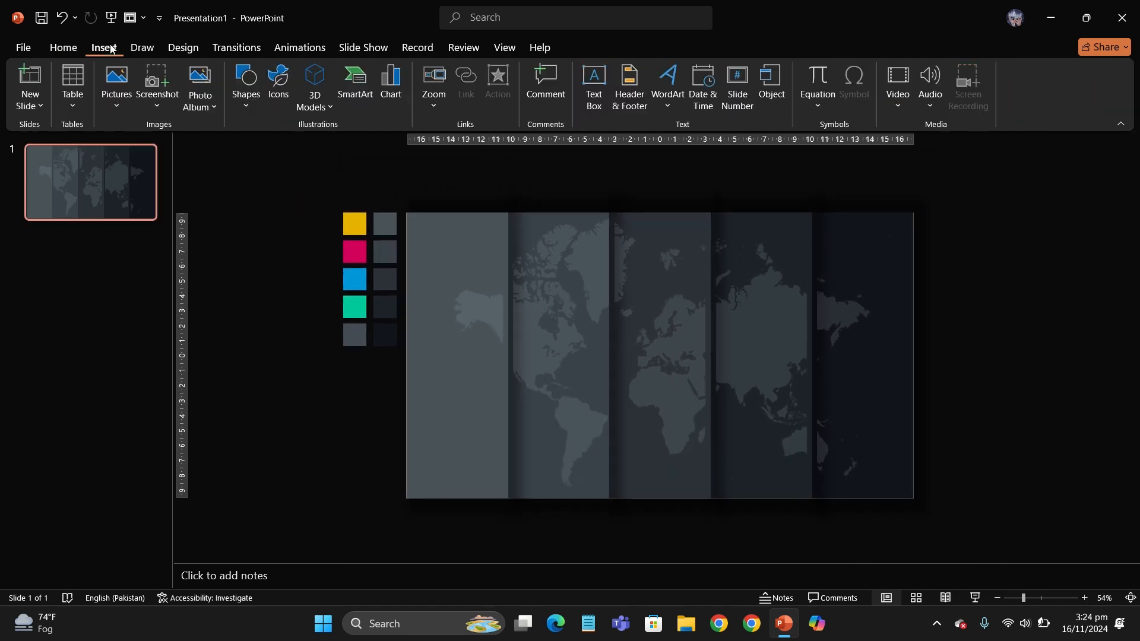
{"action": "left_click", "coordinate": [246, 89]}
{"action": "left_click", "coordinate": [282, 147]}
{"action": "left_click_drag", "start_coordinate": [429, 336], "coordinate": [486, 498]}
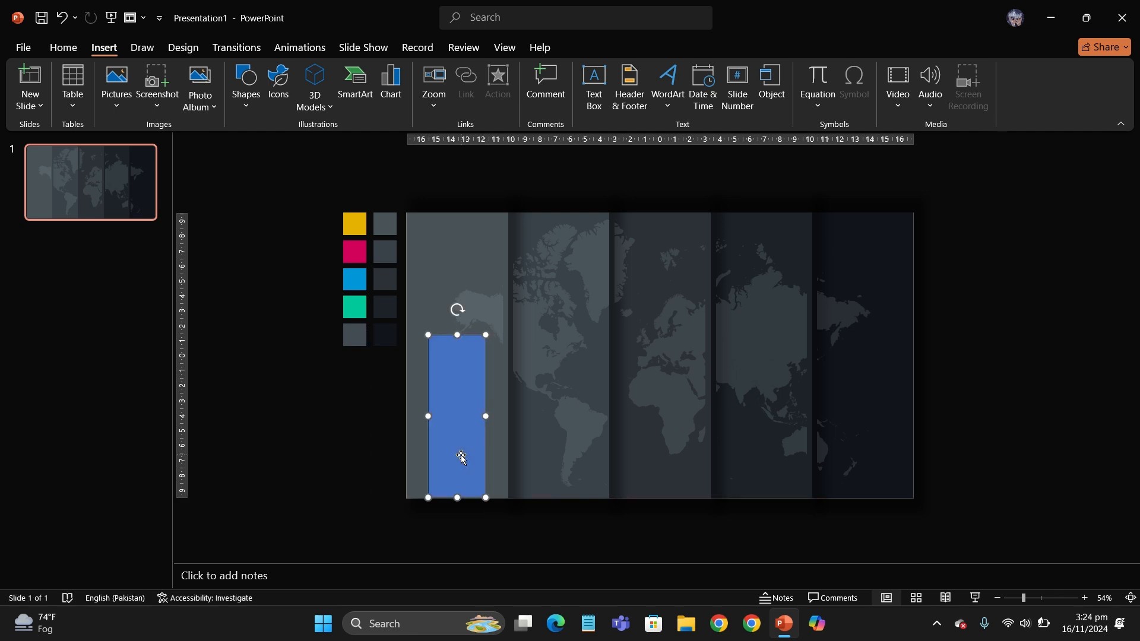
Duplicate the blue rectangle into each of the other four panels, keeping equal spacing and the bases on the slide's bottom edge
{"action": "left_click_drag", "start_coordinate": [462, 457], "coordinate": [463, 458]}
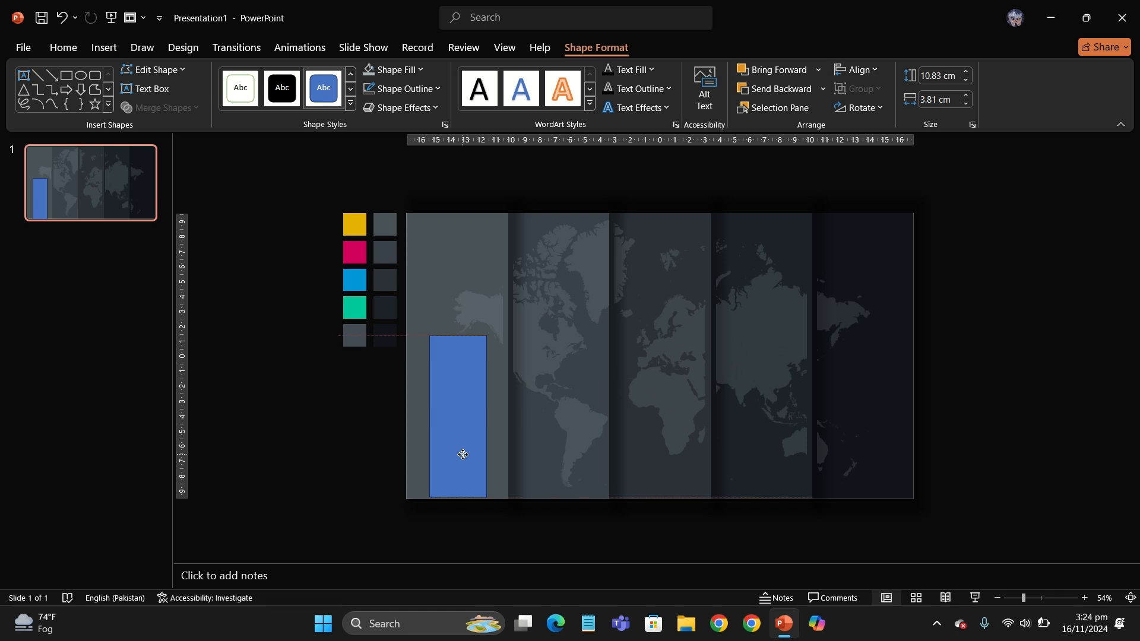
{"action": "key", "text": "ctrl+z"}
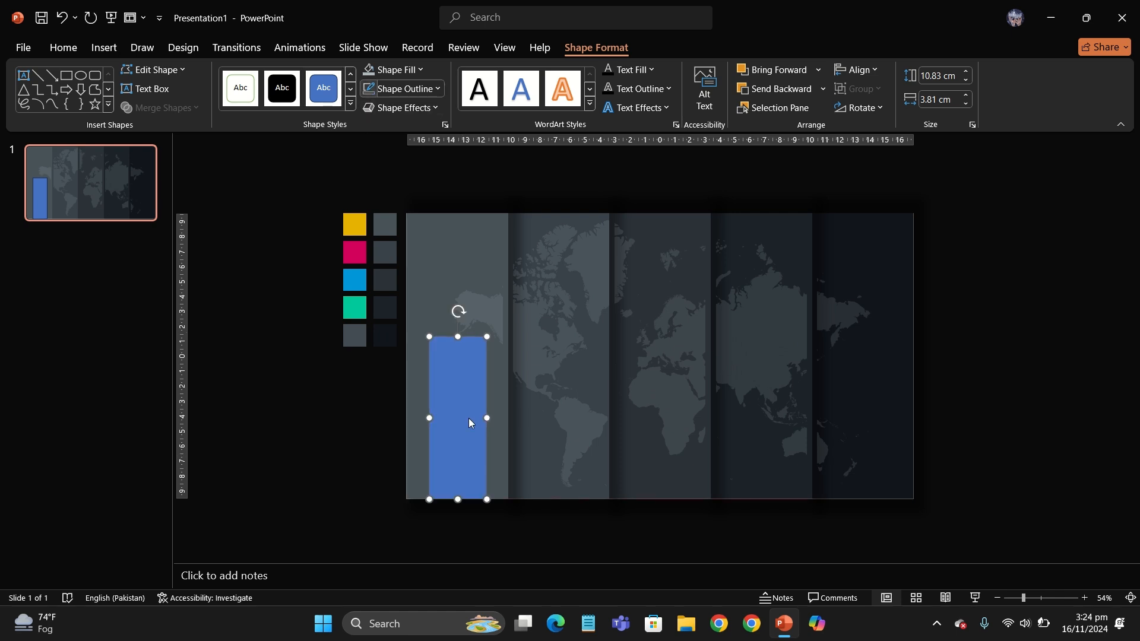
{"action": "left_click_drag", "start_coordinate": [469, 423], "coordinate": [565, 412]}
{"action": "key", "text": "ctrl+d"}
{"action": "key", "text": "ctrl+d"}
{"action": "key", "text": "ctrl+d"}
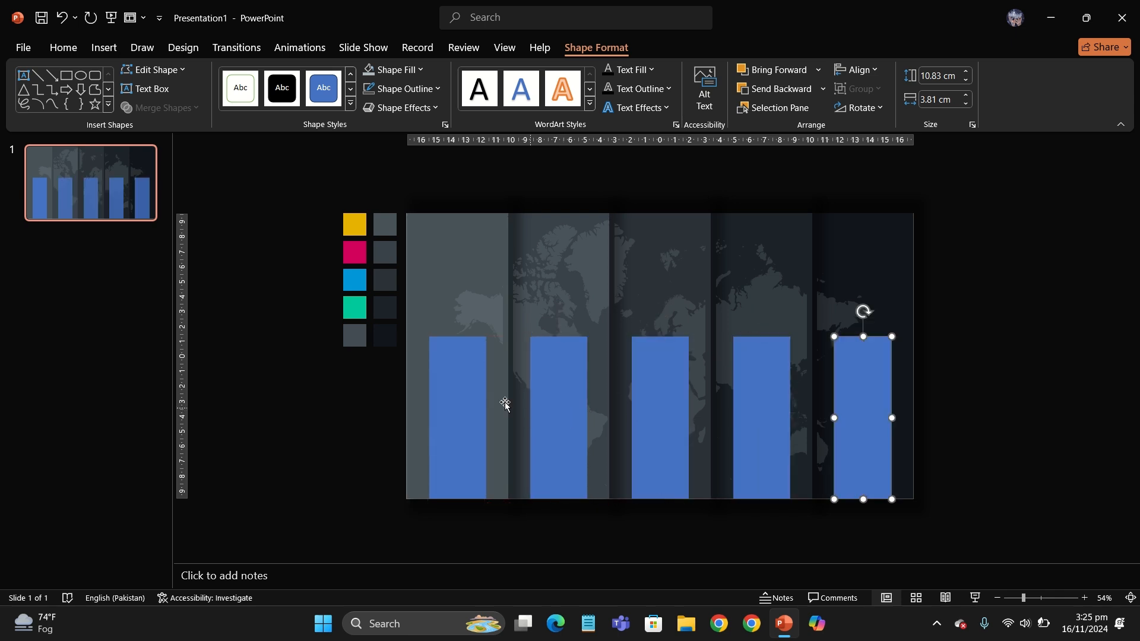
Fill the first rectangle with the yellow and the second with the magenta sampled from the colour swatches beside the slide
{"action": "left_click", "coordinate": [468, 397]}
{"action": "left_click", "coordinate": [410, 76]}
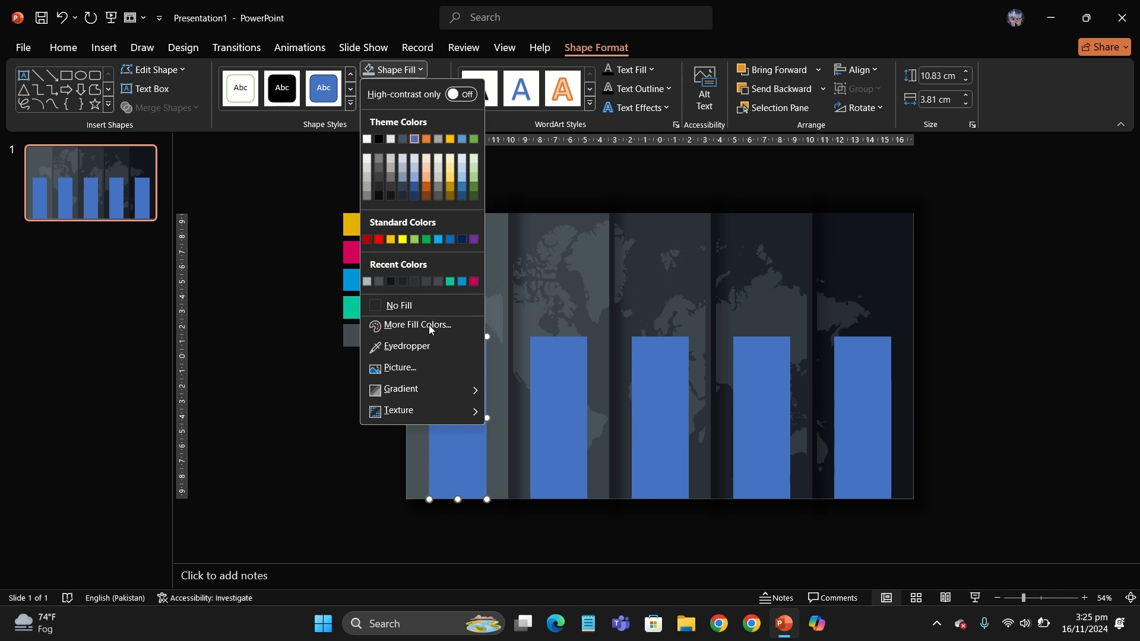
{"action": "left_click", "coordinate": [410, 343]}
{"action": "left_click", "coordinate": [358, 224]}
{"action": "left_click", "coordinate": [547, 380]}
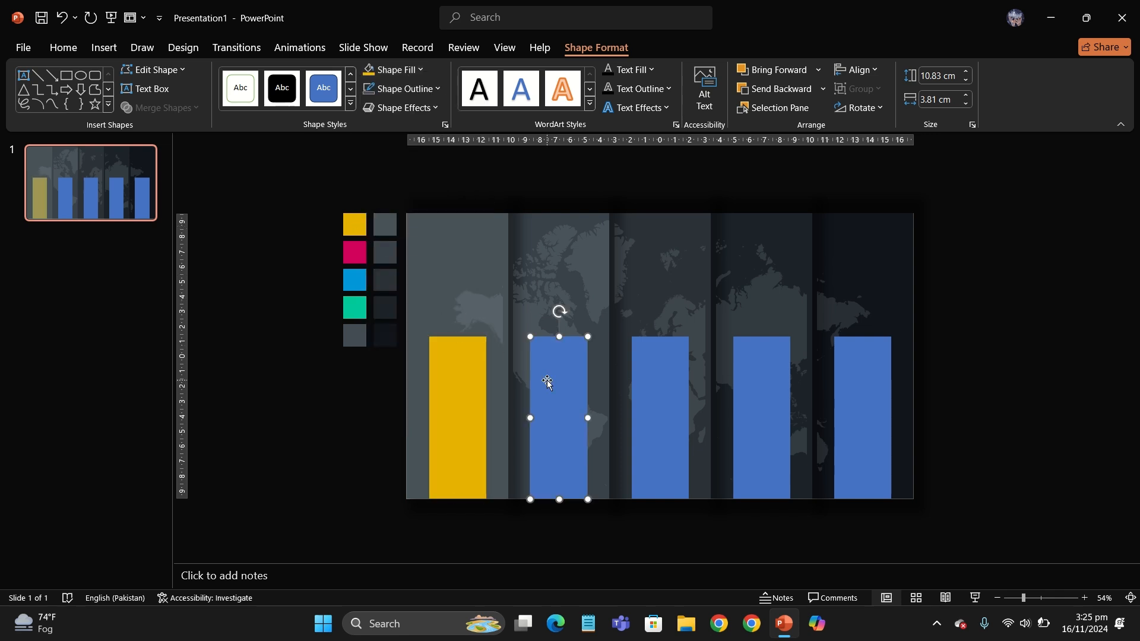
{"action": "left_click", "coordinate": [394, 70]}
{"action": "left_click", "coordinate": [405, 349]}
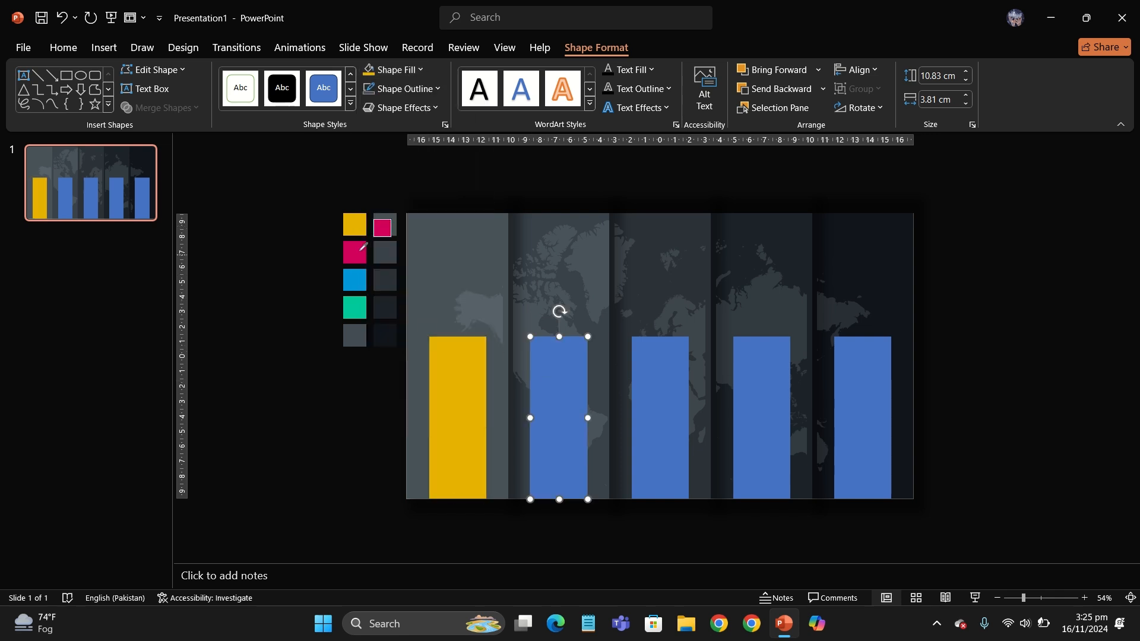
{"action": "left_click", "coordinate": [359, 249]}
Fill the third rectangle with the light blue and the fourth with the green sampled from the colour swatches
{"action": "left_click", "coordinate": [667, 387]}
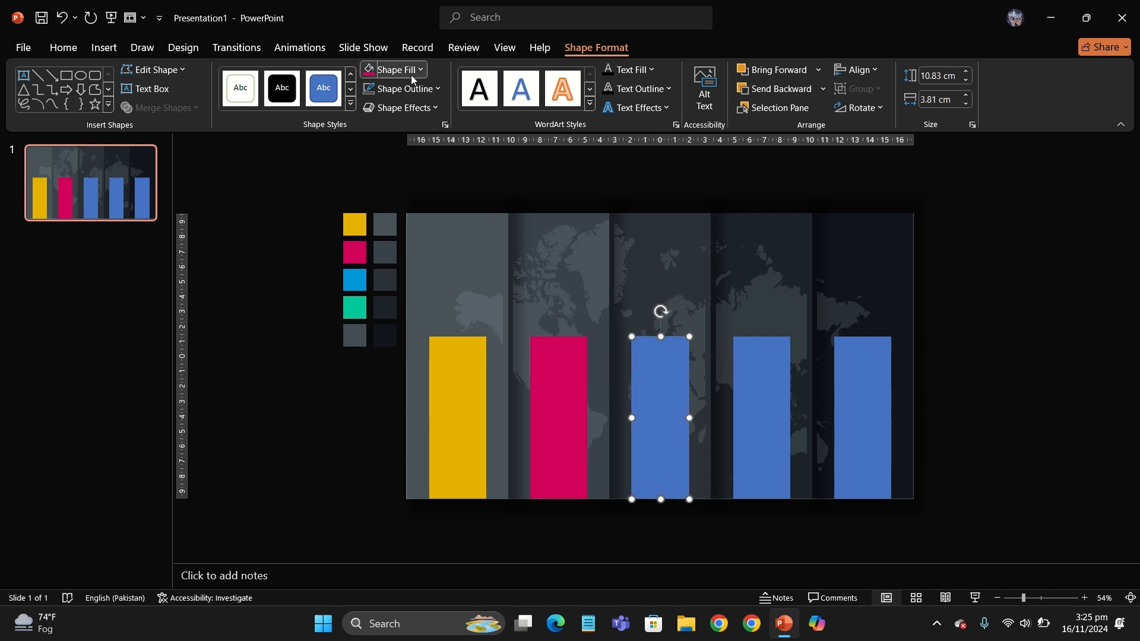
{"action": "left_click", "coordinate": [411, 75]}
{"action": "left_click", "coordinate": [442, 347]}
{"action": "left_click", "coordinate": [359, 279]}
{"action": "left_click", "coordinate": [760, 386]}
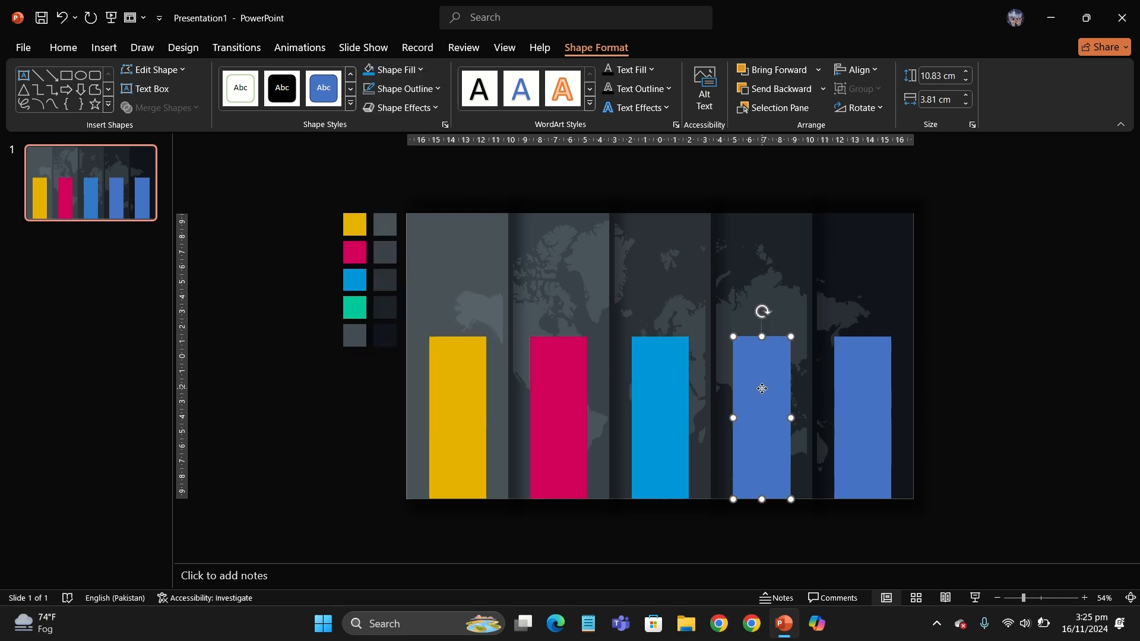
{"action": "left_click", "coordinate": [394, 69]}
{"action": "left_click", "coordinate": [405, 346]}
{"action": "left_click", "coordinate": [359, 308]}
Fill the fifth rectangle with the grey sampled from the last swatch below the green one
{"action": "left_click", "coordinate": [862, 408]}
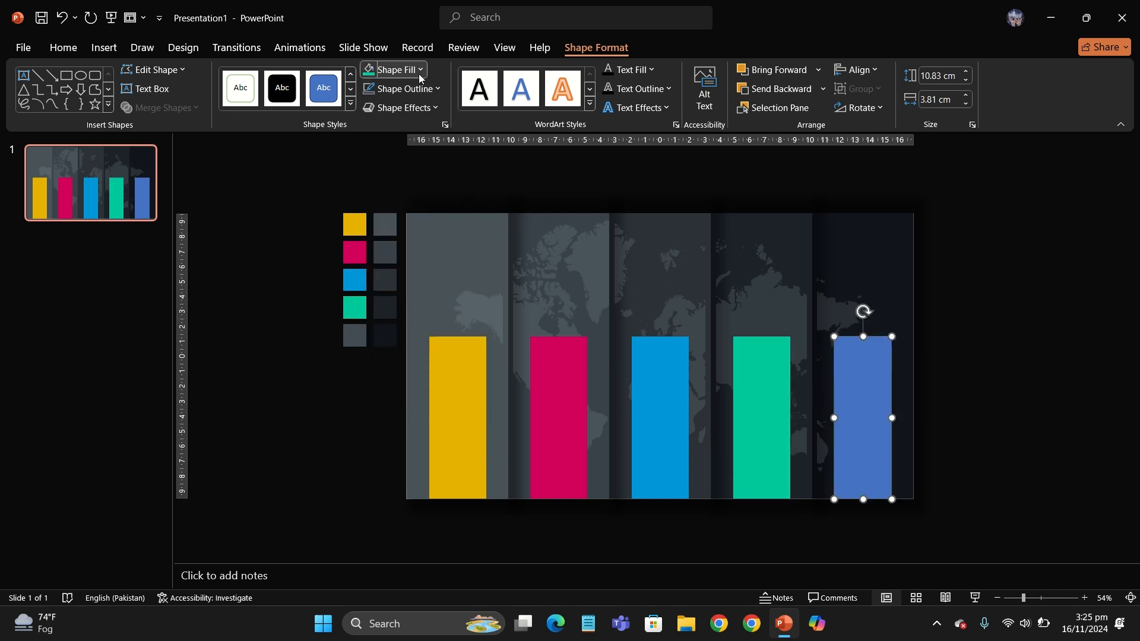
{"action": "left_click", "coordinate": [394, 69]}
{"action": "left_click", "coordinate": [405, 346]}
{"action": "left_click", "coordinate": [355, 335]}
{"action": "left_click", "coordinate": [255, 271]}
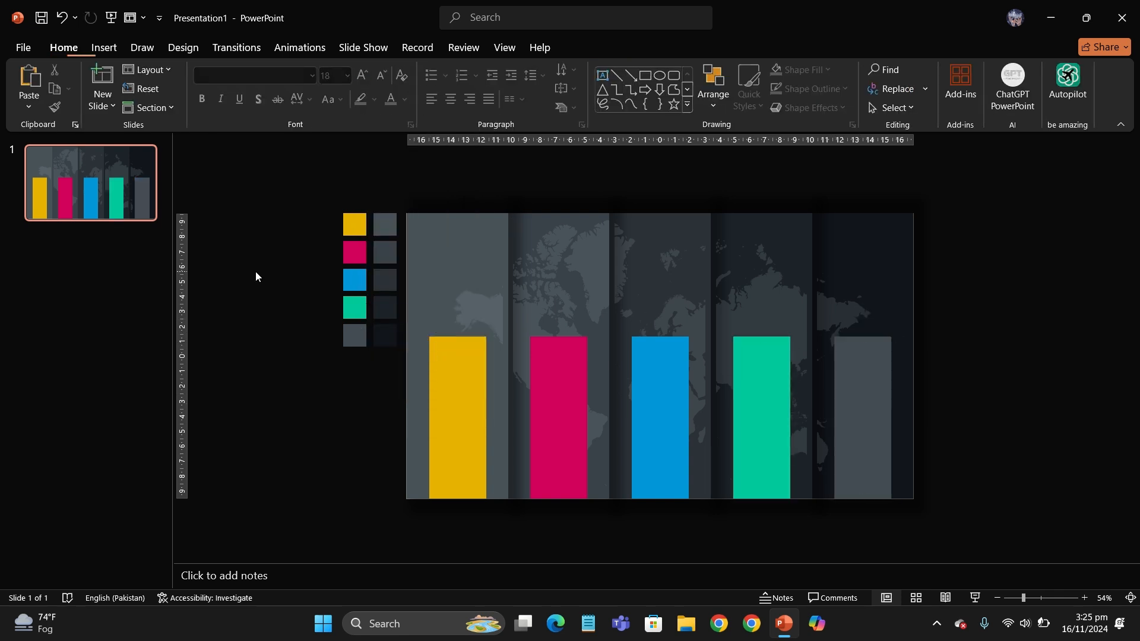
Open the stock icon library and choose the atom icon and two further icons for insertion
{"action": "scroll", "coordinate": [255, 272], "scroll_direction": "up", "scroll_amount": 1}
{"action": "left_click", "coordinate": [107, 49]}
{"action": "left_click", "coordinate": [246, 86]}
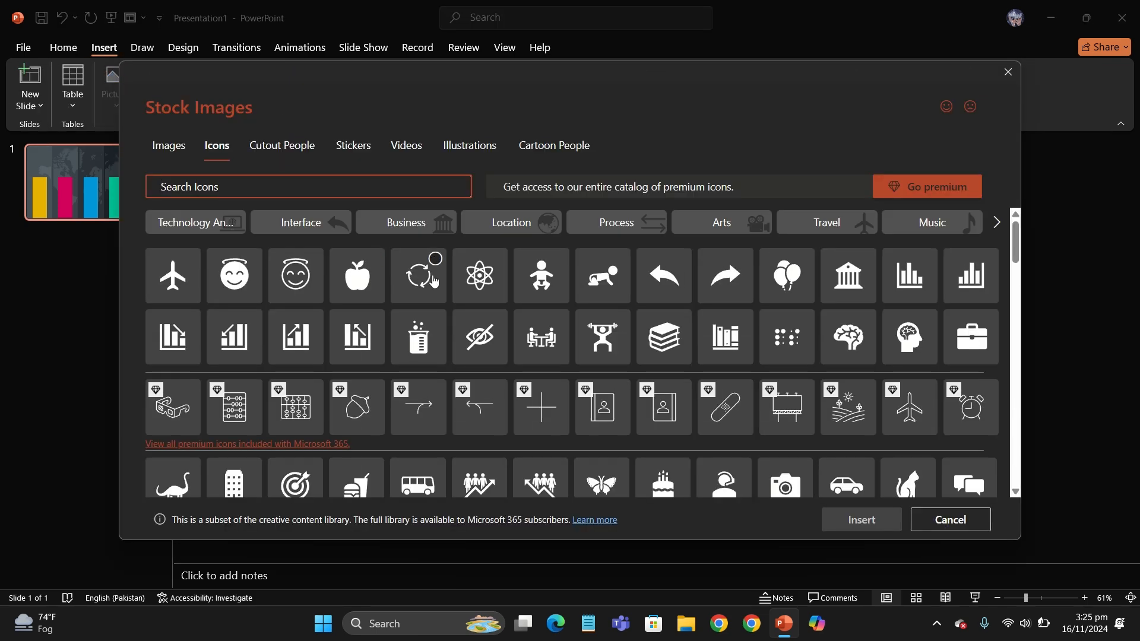
{"action": "left_click", "coordinate": [491, 270]}
{"action": "scroll", "coordinate": [493, 279], "scroll_direction": "down", "scroll_amount": 2}
{"action": "scroll", "coordinate": [492, 280], "scroll_direction": "down", "scroll_amount": 3}
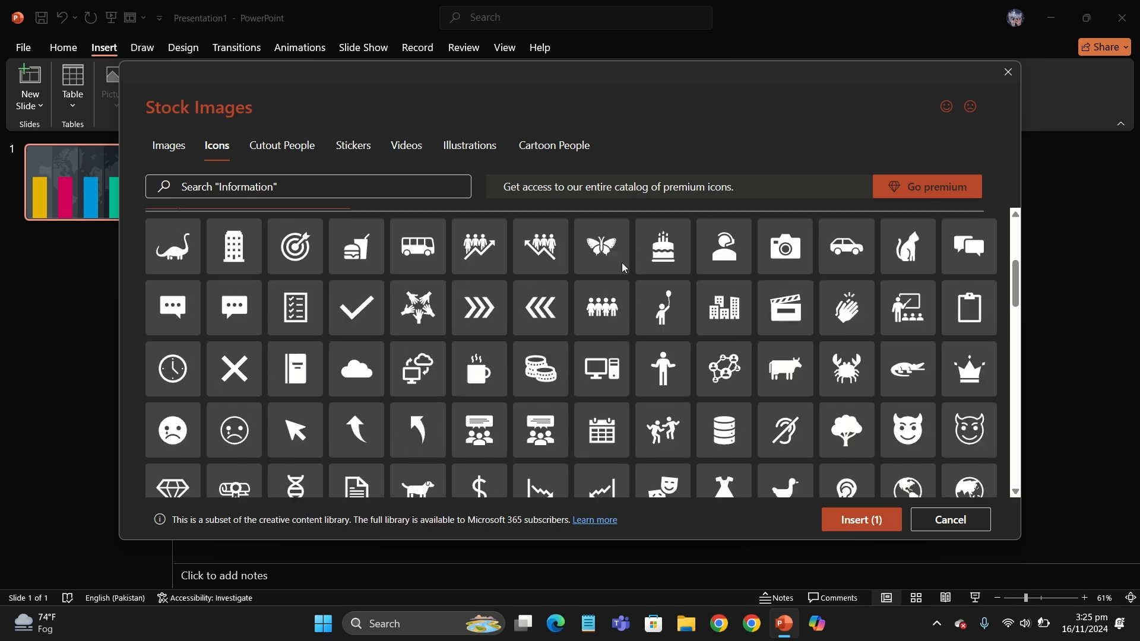
{"action": "left_click", "coordinate": [371, 233]}
{"action": "scroll", "coordinate": [362, 344], "scroll_direction": "down", "scroll_amount": 4}
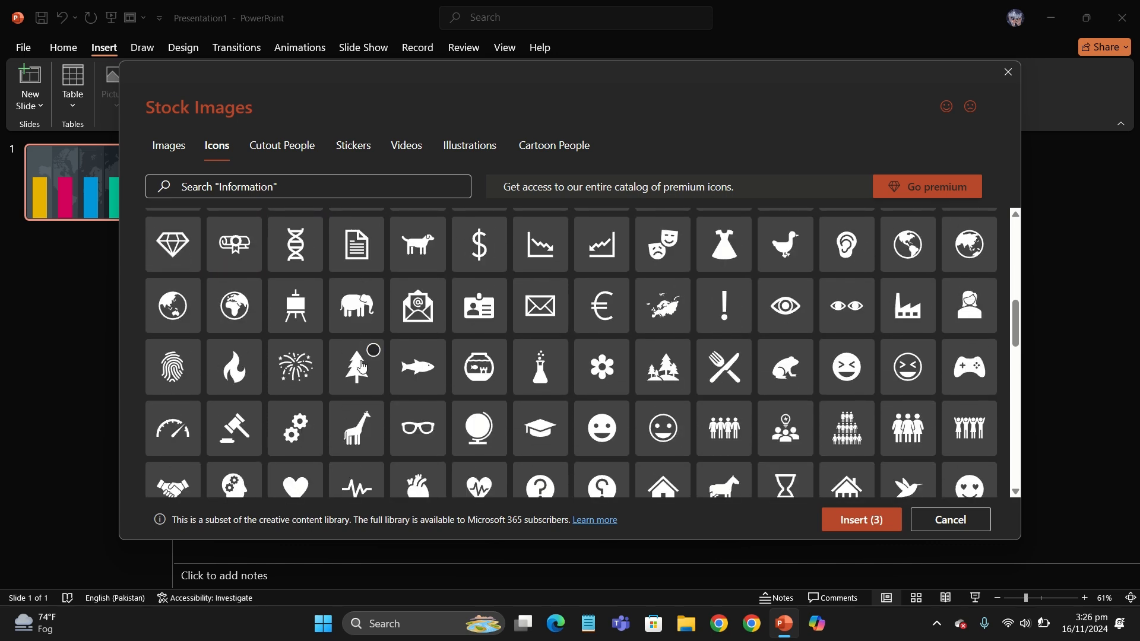
Add the award ribbon and snowflake icons to the selection and insert all five icons on the slide
{"action": "scroll", "coordinate": [364, 367], "scroll_direction": "down", "scroll_amount": 3}
{"action": "scroll", "coordinate": [763, 293], "scroll_direction": "down", "scroll_amount": 6}
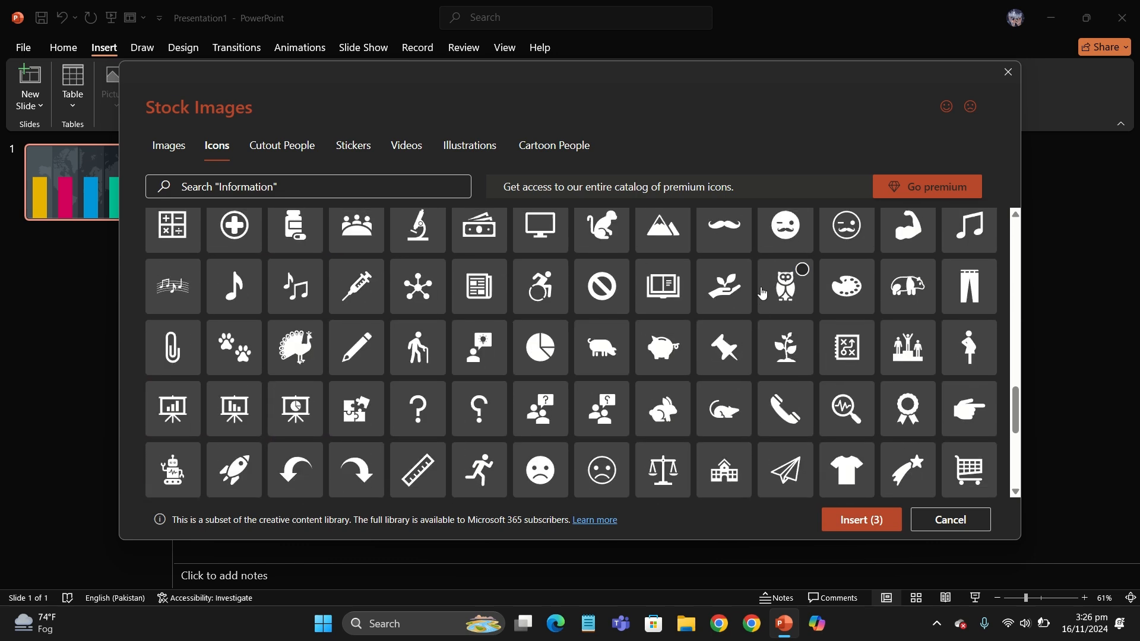
{"action": "scroll", "coordinate": [760, 291], "scroll_direction": "down", "scroll_amount": 1}
{"action": "scroll", "coordinate": [655, 374], "scroll_direction": "down", "scroll_amount": 4}
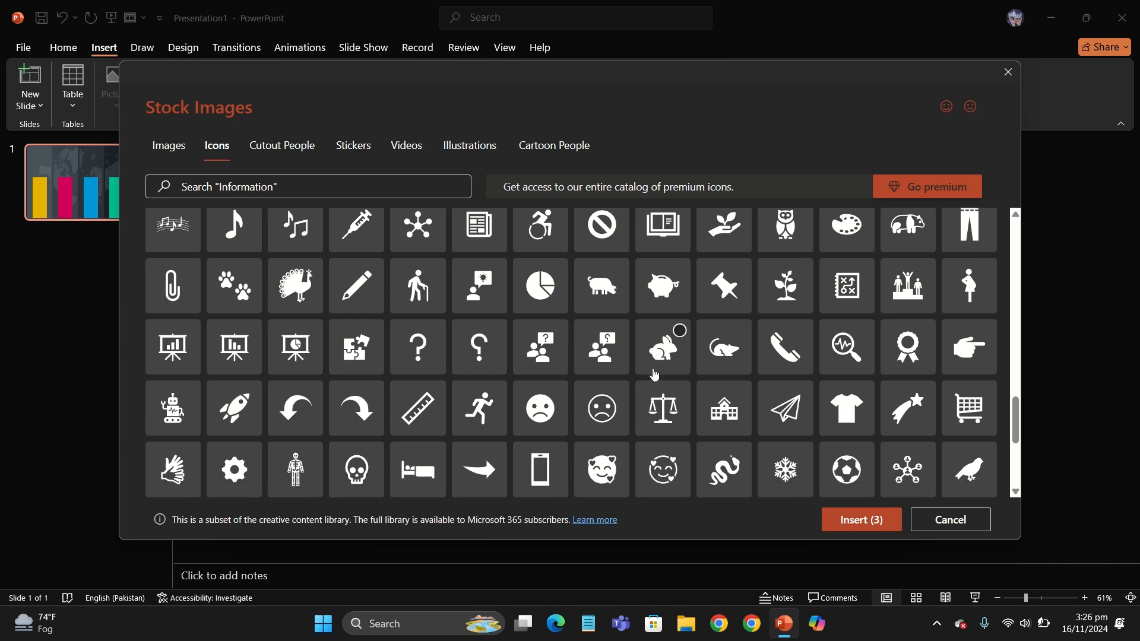
{"action": "left_click", "coordinate": [909, 255]}
{"action": "scroll", "coordinate": [664, 420], "scroll_direction": "down", "scroll_amount": 3}
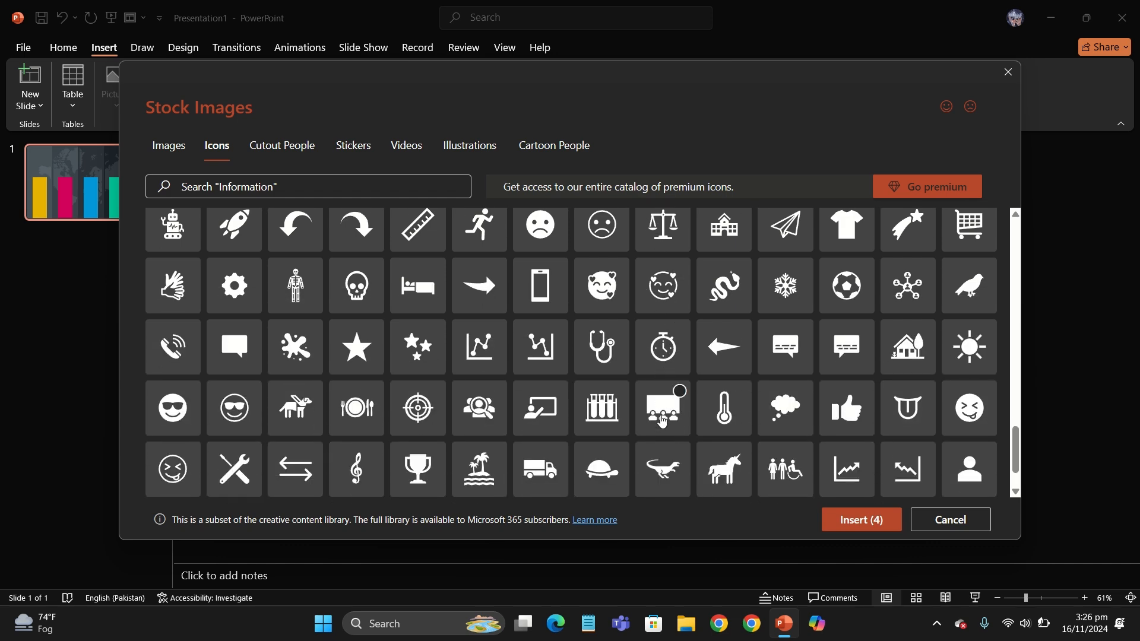
{"action": "left_click", "coordinate": [786, 284]}
{"action": "left_click", "coordinate": [838, 529]}
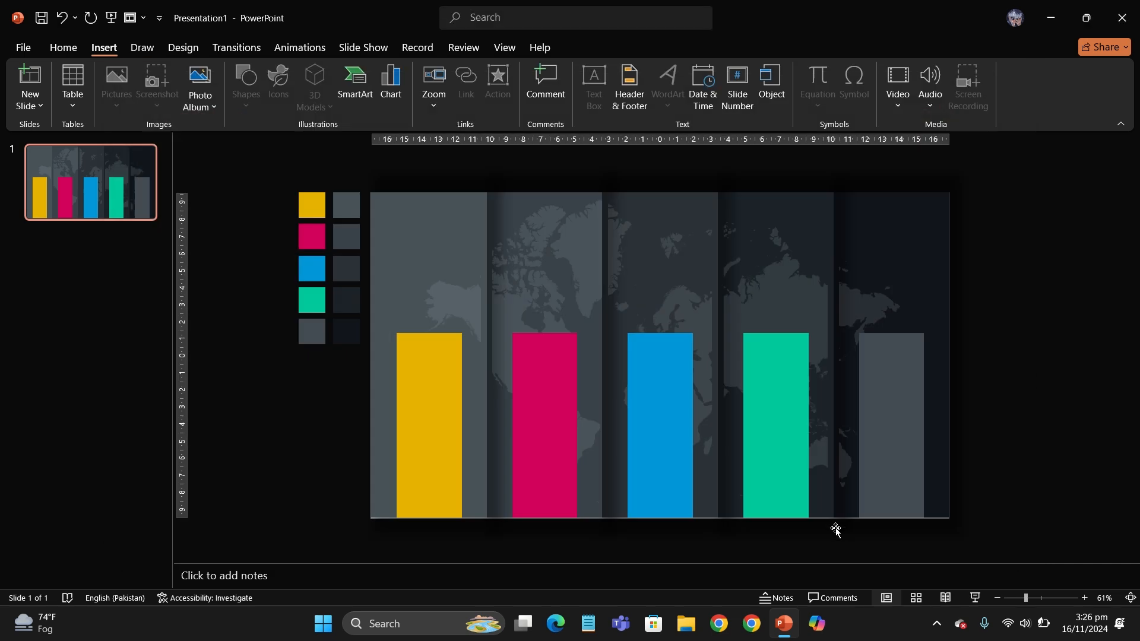
Move the five inserted icons together over the yellow rectangle and fill them white
{"action": "left_click_drag", "start_coordinate": [683, 396], "coordinate": [488, 395]}
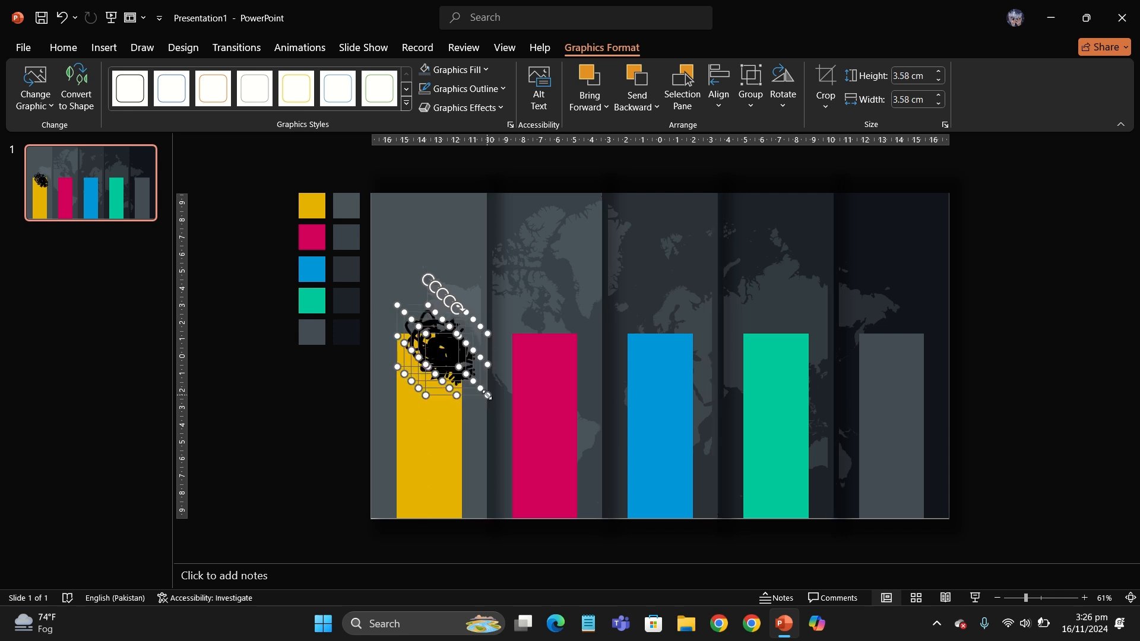
{"action": "left_click", "coordinate": [454, 77]}
{"action": "left_click", "coordinate": [423, 140]}
Leave the other icons beside the slide, centre the snowflake on the yellow rectangle's upper edge and enlarge it slightly
{"action": "left_click_drag", "start_coordinate": [435, 358], "coordinate": [442, 329]}
{"action": "left_click", "coordinate": [234, 288]}
{"action": "key", "text": "ctrl+z"}
{"action": "left_click", "coordinate": [450, 331]}
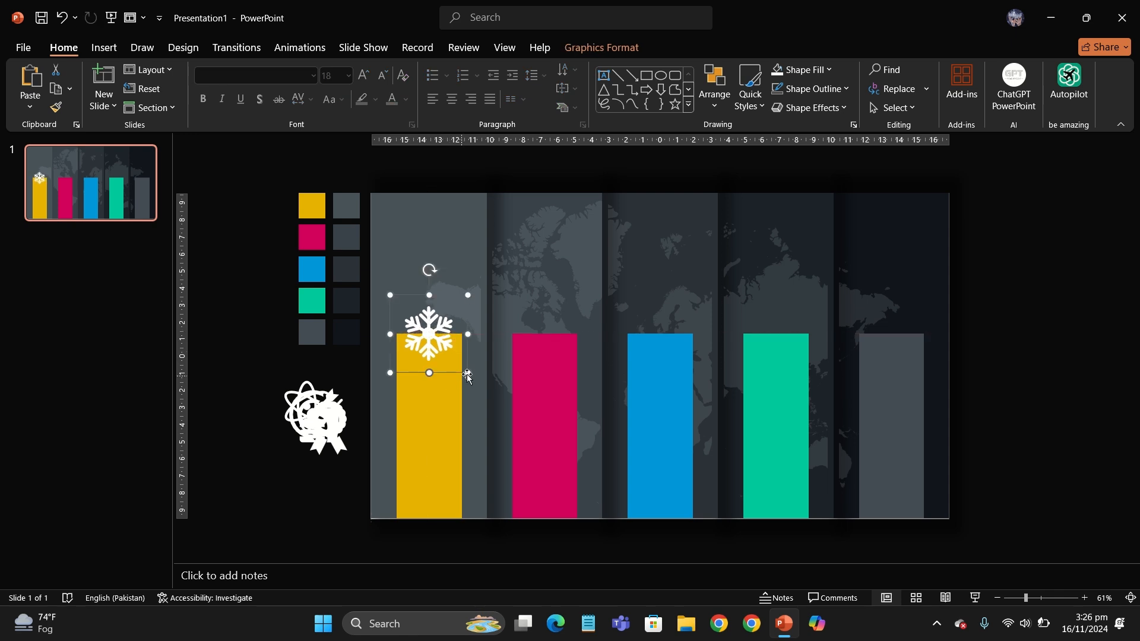
{"action": "mouse_move", "coordinate": [390, 295]}
{"action": "left_mouse_down"}
{"action": "mouse_move", "coordinate": [373, 282]}
{"action": "mouse_move", "coordinate": [395, 277]}
{"action": "left_mouse_up"}
{"action": "left_click", "coordinate": [340, 434]}
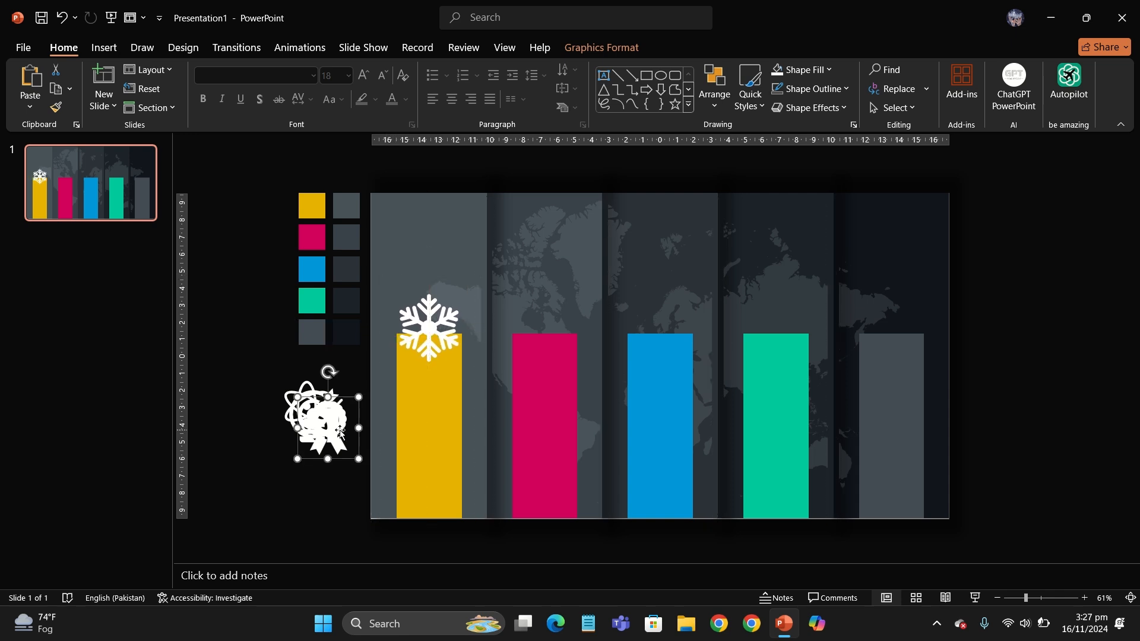